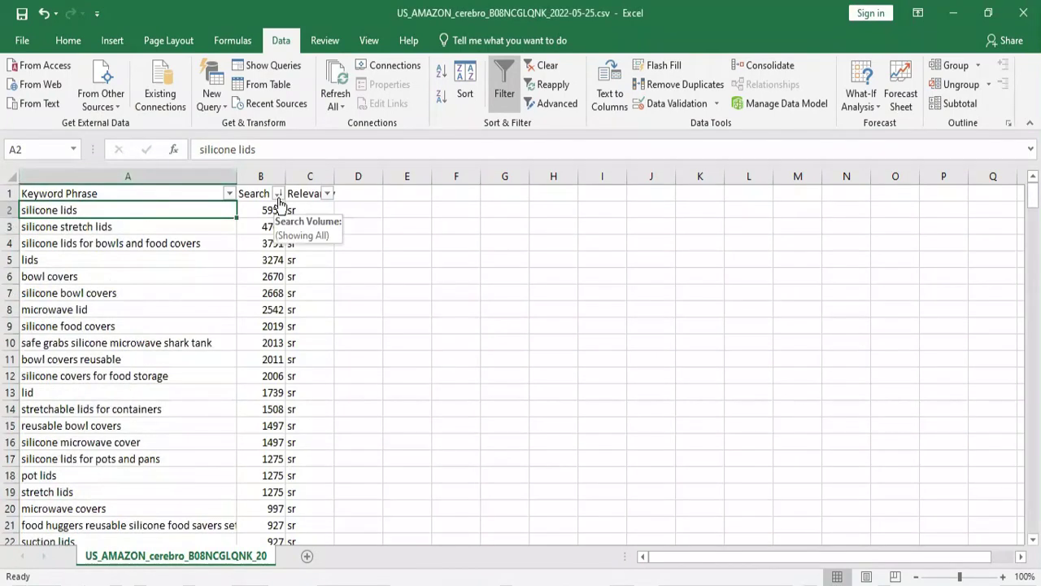
Copy all keyword phrases from A2 down in the Cerebro CSV and paste them as values into the master workbook's Phrase column.
{"action": "key", "text": "ctrl+shift+Down"}
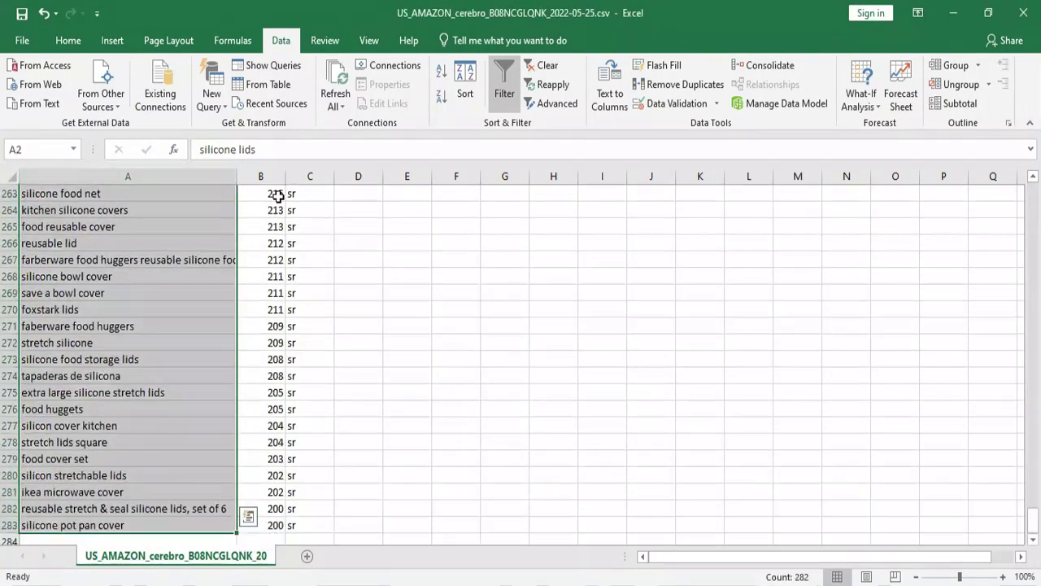
{"action": "key", "text": "ctrl+c"}
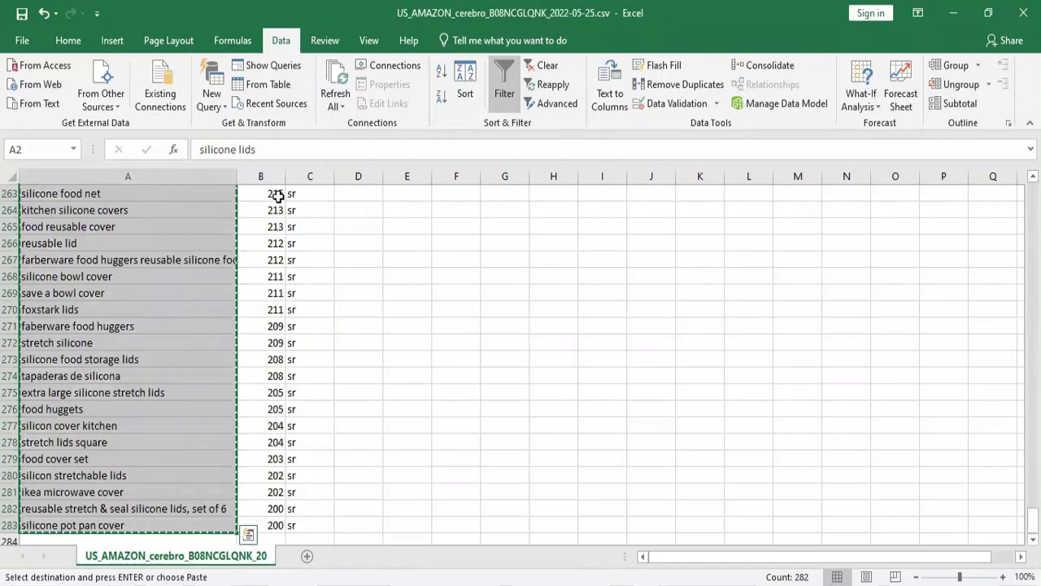
{"action": "key", "text": "alt+Tab"}
{"action": "left_click", "coordinate": [139, 207]}
{"action": "right_click", "coordinate": [140, 203]}
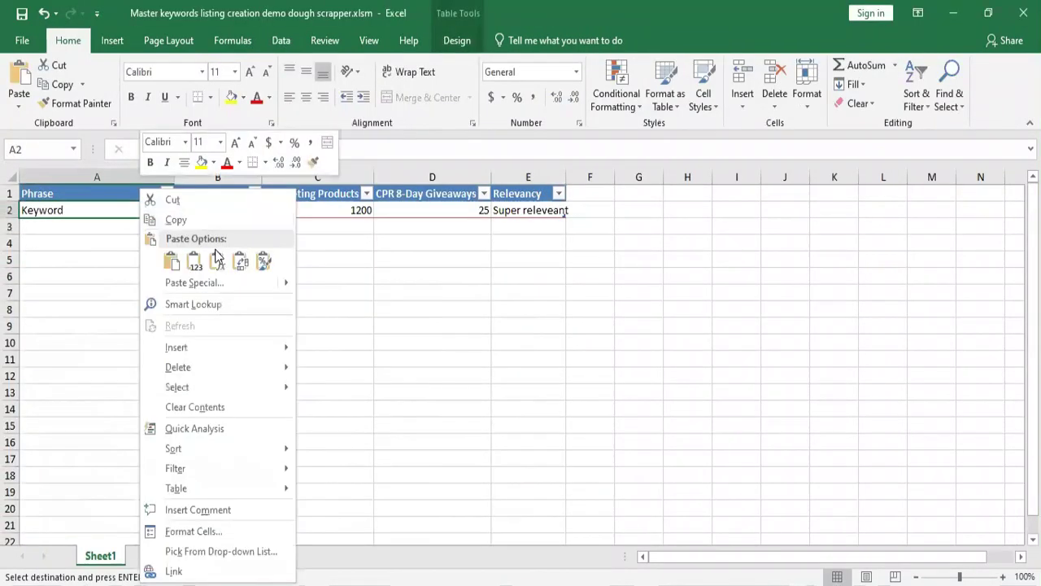
{"action": "left_click", "coordinate": [195, 260]}
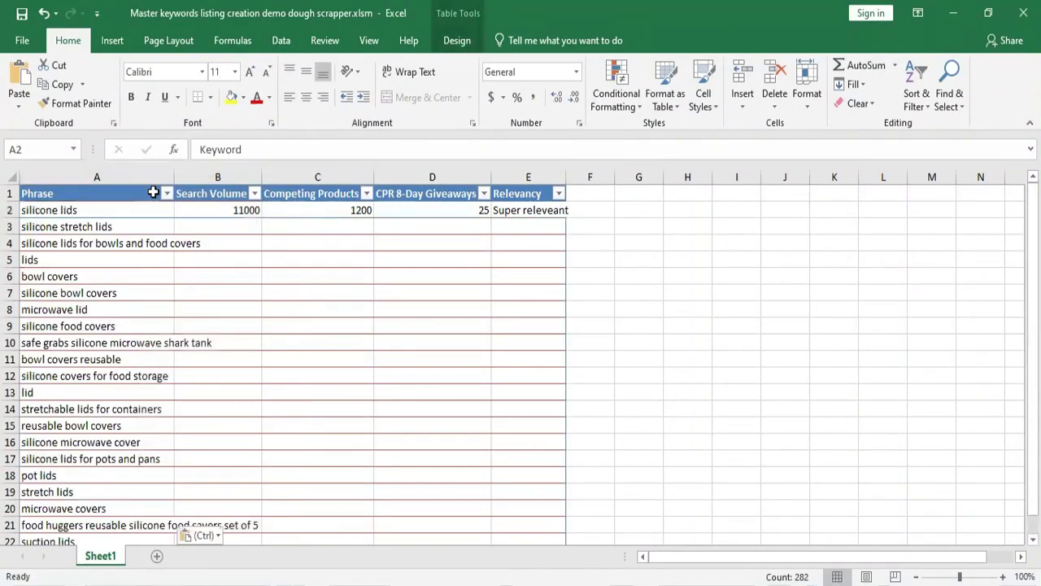
Copy the search volumes from B2 down in the Cerebro CSV into the master workbook's Search Volume column as values.
{"action": "key", "text": "alt+Tab"}
{"action": "scroll", "coordinate": [314, 318], "scroll_direction": "up", "scroll_amount": 20}
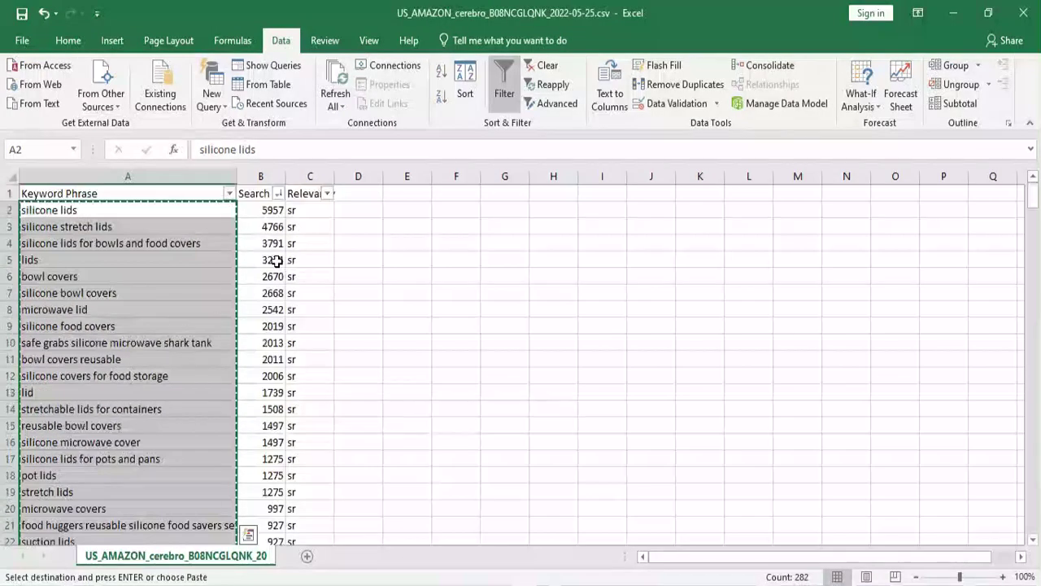
{"action": "left_click", "coordinate": [258, 210]}
{"action": "key", "text": "ctrl+shift+Down"}
{"action": "scroll", "coordinate": [263, 214], "scroll_direction": "down", "scroll_amount": 7}
{"action": "scroll", "coordinate": [263, 214], "scroll_direction": "down", "scroll_amount": 20}
{"action": "key", "text": "alt+Tab"}
{"action": "right_click", "coordinate": [239, 210]}
{"action": "left_click", "coordinate": [286, 273]}
Copy the relevancy entries from C2 down in the Cerebro CSV into the master workbook's Relevancy column, starting at E2.
{"action": "key", "text": "alt+Tab"}
{"action": "scroll", "coordinate": [310, 234], "scroll_direction": "down", "scroll_amount": 7}
{"action": "scroll", "coordinate": [309, 234], "scroll_direction": "up", "scroll_amount": 20}
{"action": "left_click_drag", "start_coordinate": [1033, 385], "coordinate": [1033, 188]}
{"action": "key", "text": "Right"}
{"action": "key", "text": "ctrl+shift+Down"}
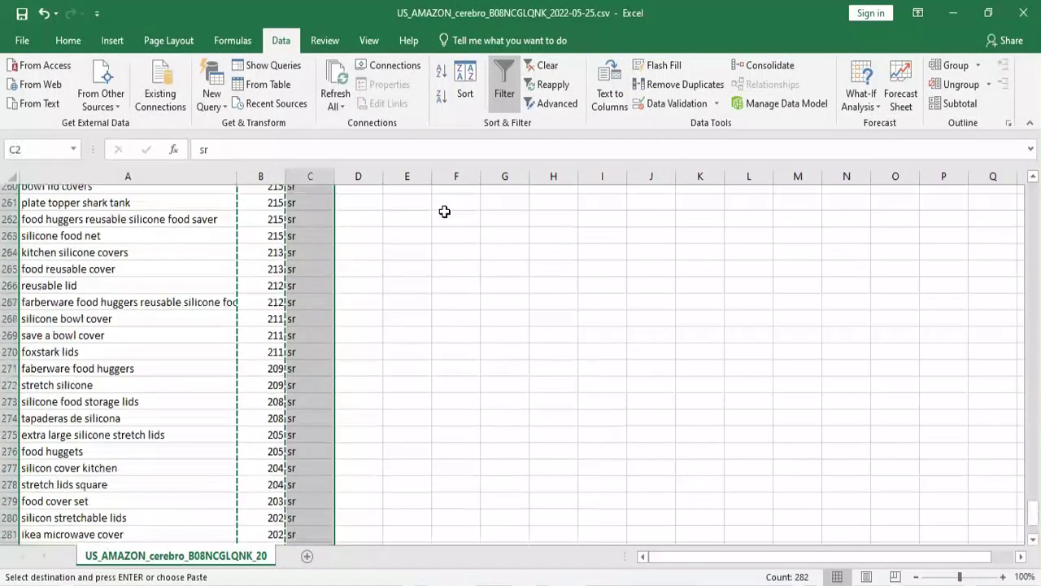
{"action": "scroll", "coordinate": [444, 212], "scroll_direction": "down", "scroll_amount": 1}
{"action": "key", "text": "ctrl+c"}
{"action": "key", "text": "alt+Tab"}
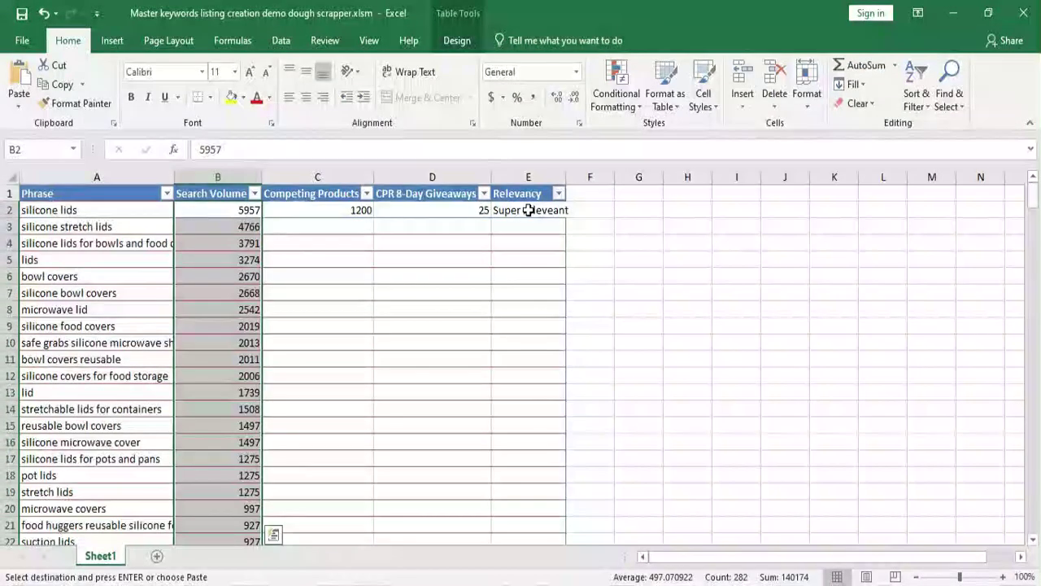
{"action": "key", "text": "alt+Tab"}
{"action": "key", "text": "alt+Tab"}
{"action": "right_click", "coordinate": [529, 210]}
{"action": "left_click", "coordinate": [573, 272]}
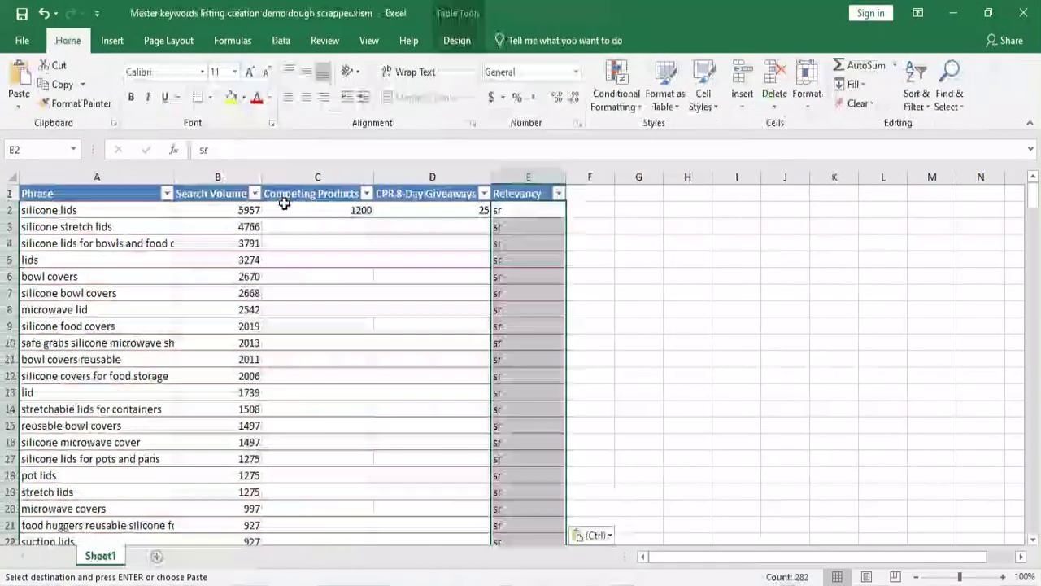
Run the Master_Keyword macro from This Workbook and process the keywords.
{"action": "left_click_drag", "start_coordinate": [295, 209], "coordinate": [460, 492]}
{"action": "left_click", "coordinate": [217, 343]}
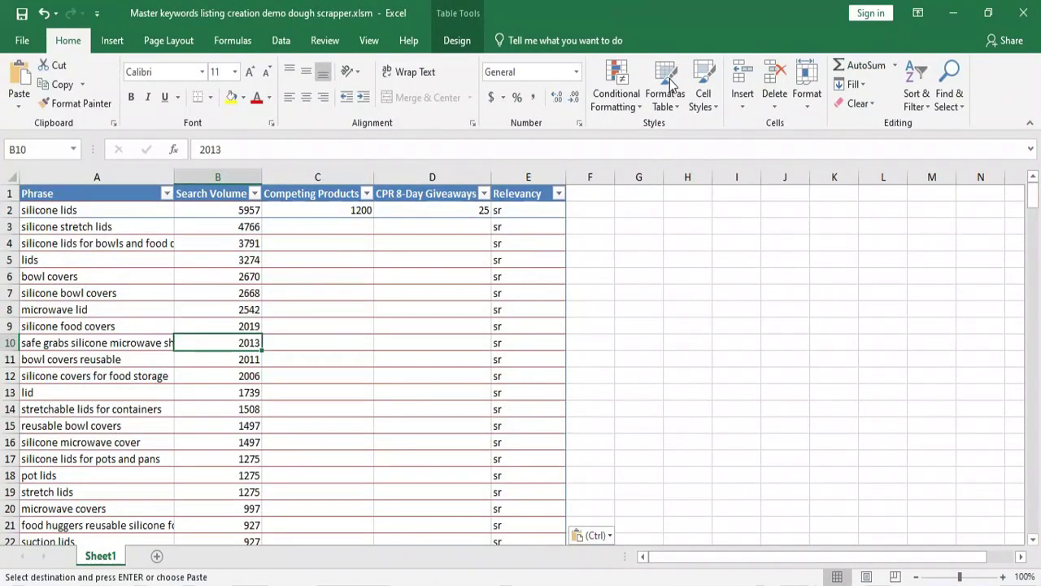
{"action": "left_click", "coordinate": [370, 42]}
{"action": "left_click", "coordinate": [761, 108]}
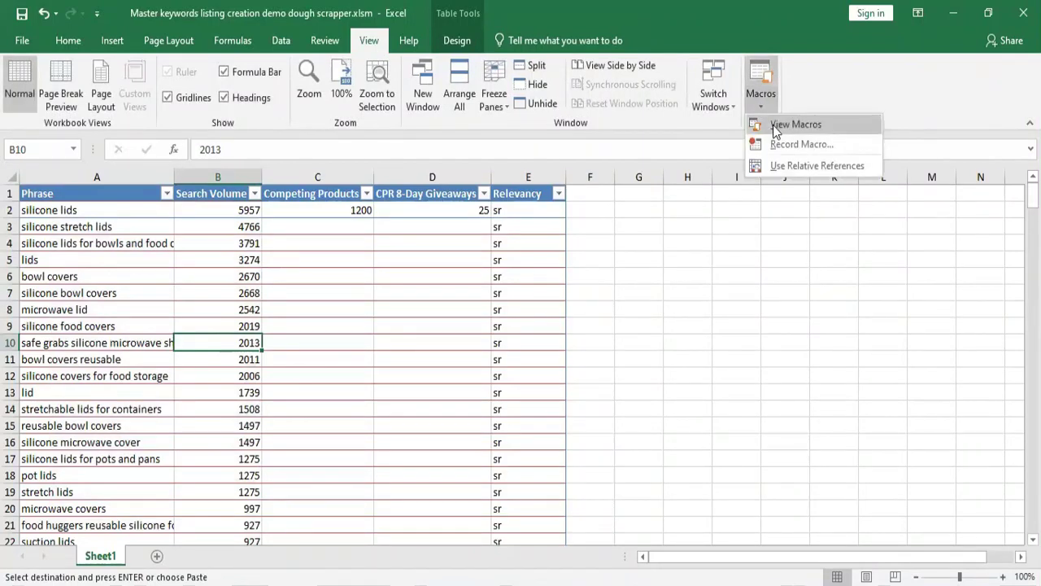
{"action": "left_click", "coordinate": [776, 127]}
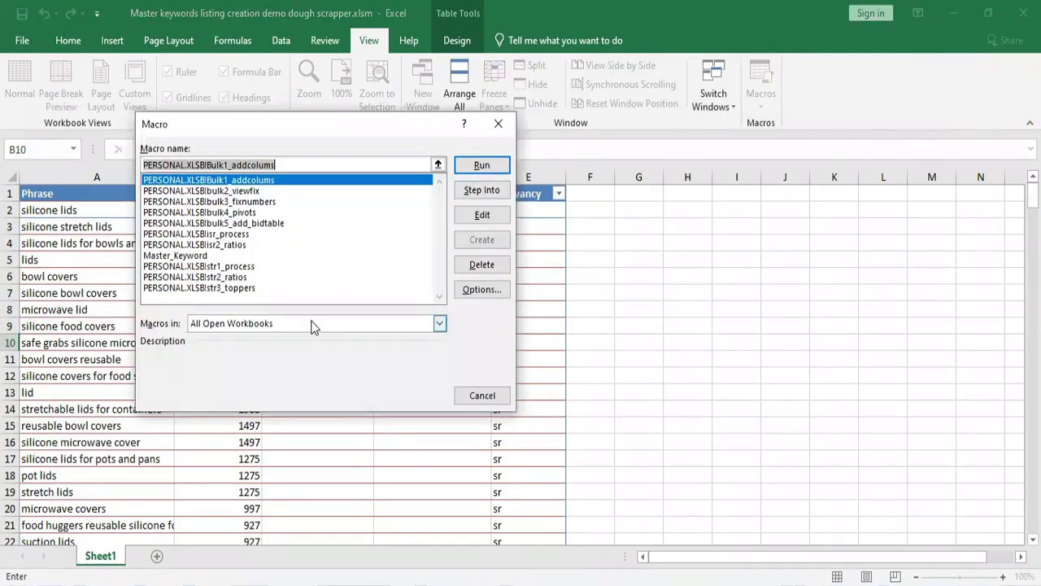
{"action": "left_click", "coordinate": [311, 324]}
{"action": "left_click", "coordinate": [279, 351]}
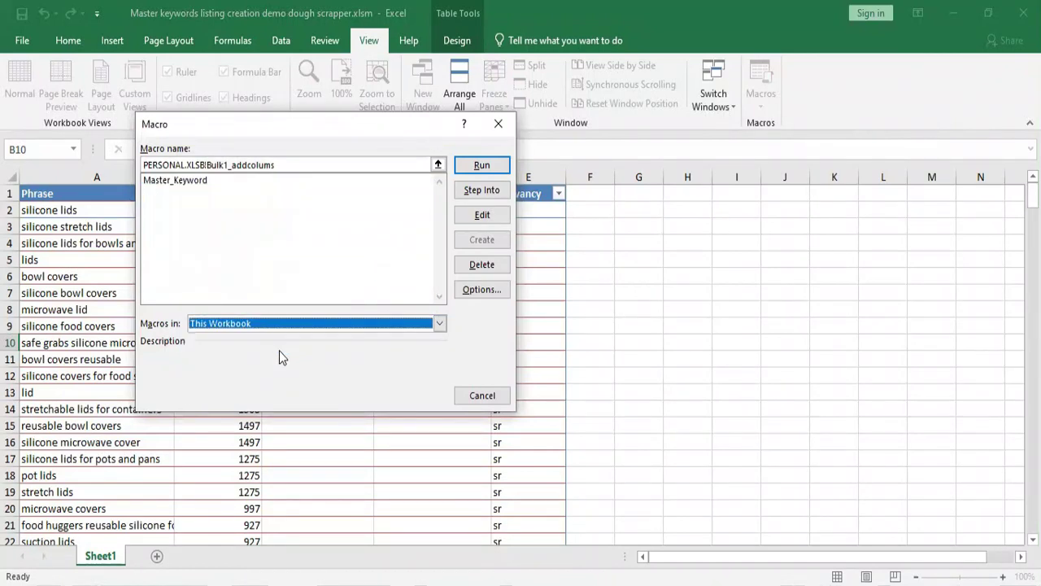
{"action": "left_click", "coordinate": [160, 181]}
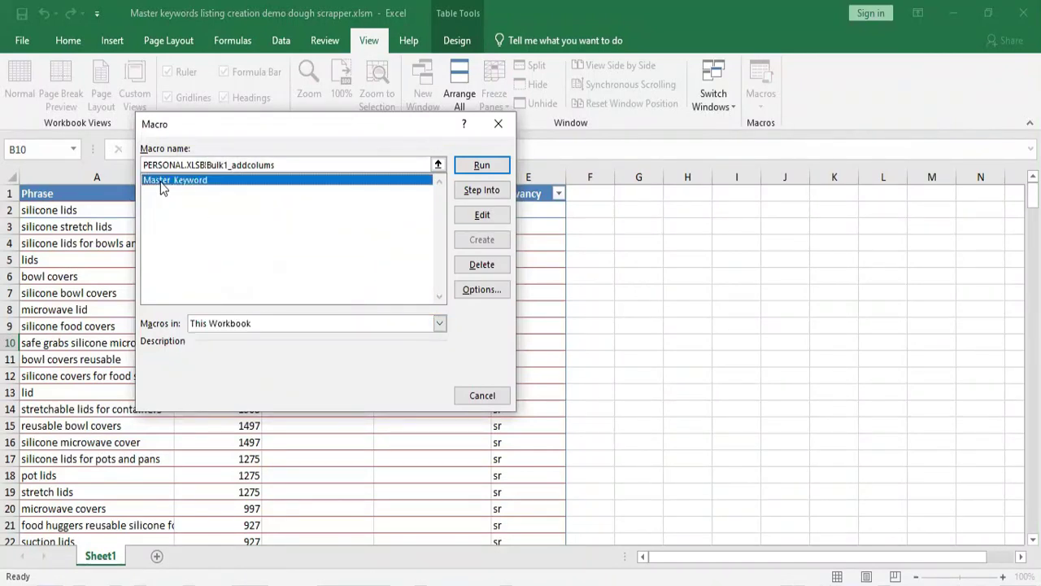
{"action": "left_click", "coordinate": [482, 165]}
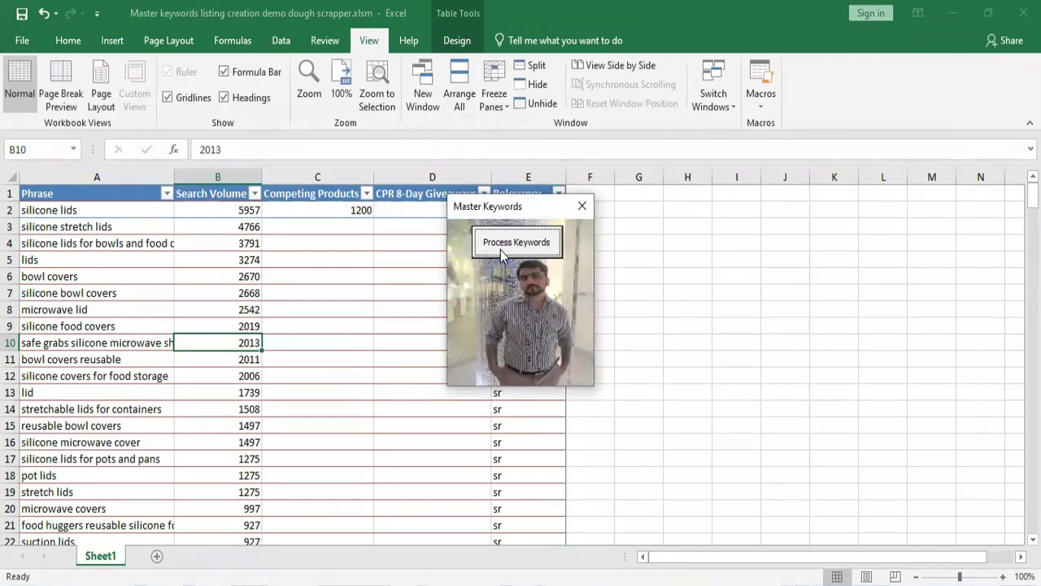
{"action": "left_click", "coordinate": [500, 243]}
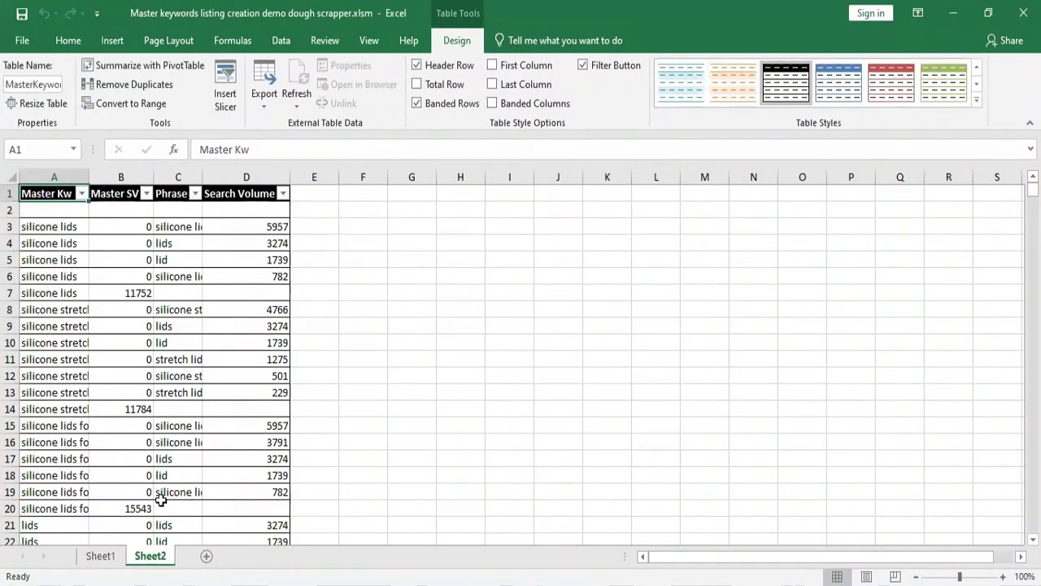
Widen the Master Kw and Phrase columns on Sheet2 and check the sum of the search volumes in D3:D6.
{"action": "left_click_drag", "start_coordinate": [89, 176], "coordinate": [140, 176]}
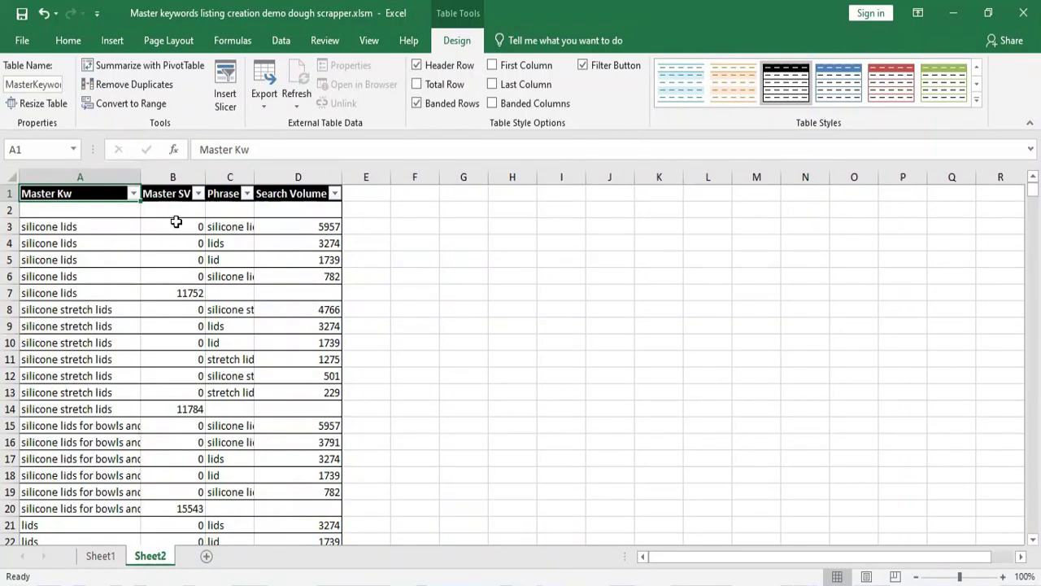
{"action": "left_click", "coordinate": [170, 193]}
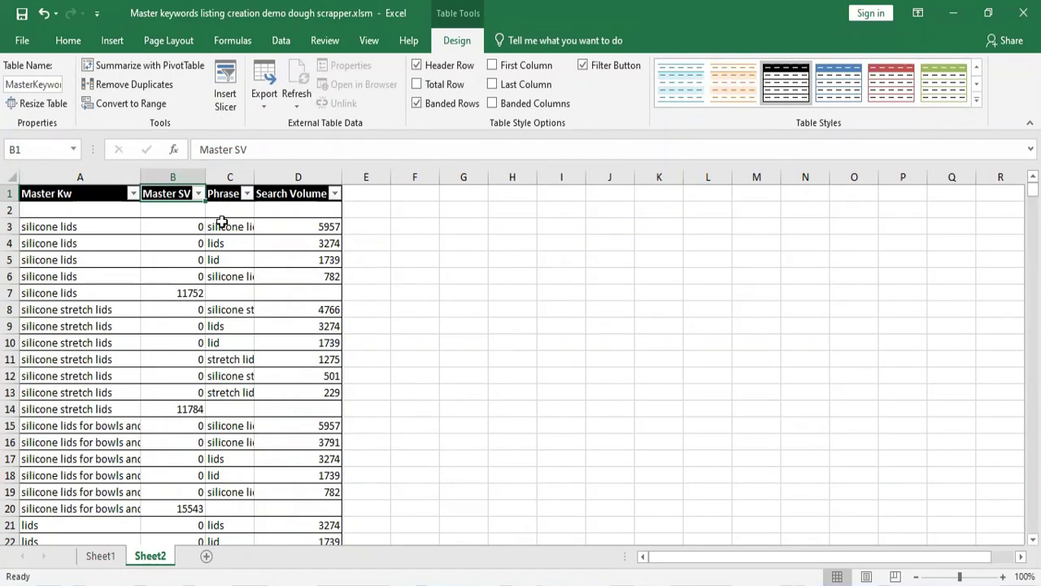
{"action": "left_click_drag", "start_coordinate": [254, 177], "coordinate": [355, 175]}
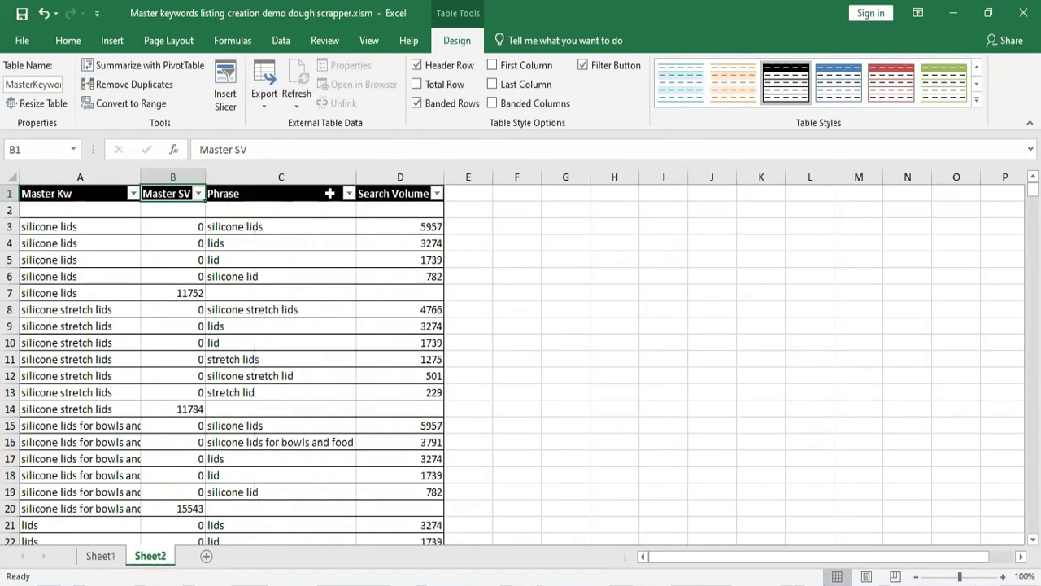
{"action": "left_click_drag", "start_coordinate": [422, 225], "coordinate": [421, 276]}
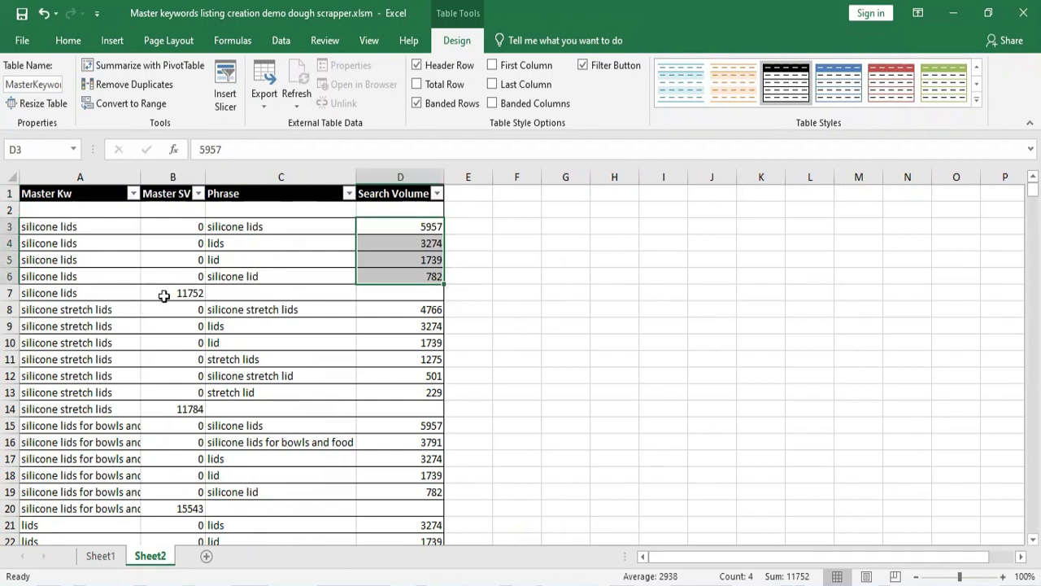
Filter the Master Kw column to show only "12 pack silicone stretch lids" and widen it to fit the full keyword.
{"action": "left_click", "coordinate": [132, 193]}
{"action": "left_click", "coordinate": [81, 354]}
{"action": "left_click", "coordinate": [90, 368]}
{"action": "left_click", "coordinate": [107, 508]}
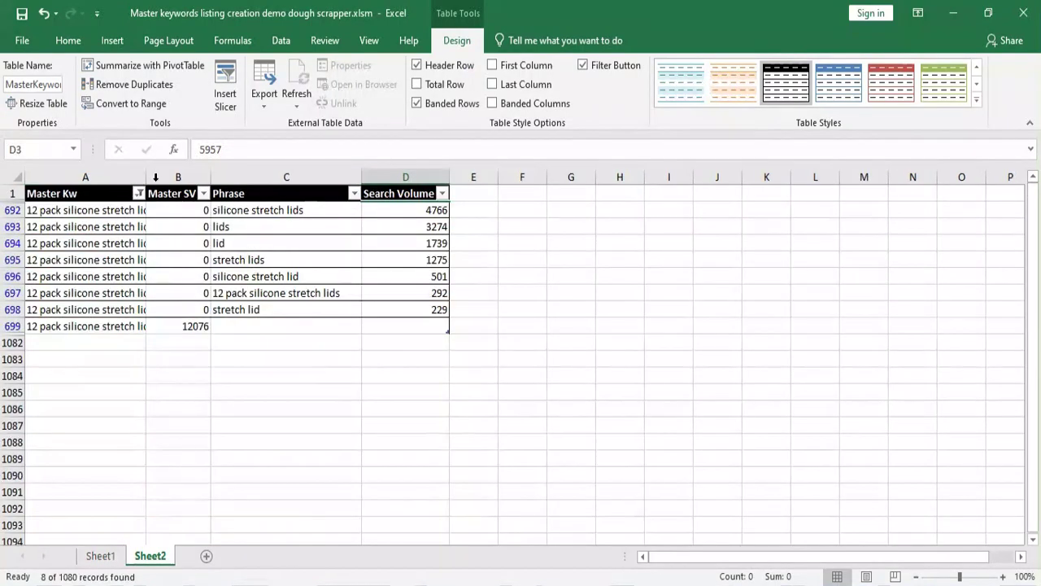
{"action": "left_click_drag", "start_coordinate": [147, 177], "coordinate": [239, 176]}
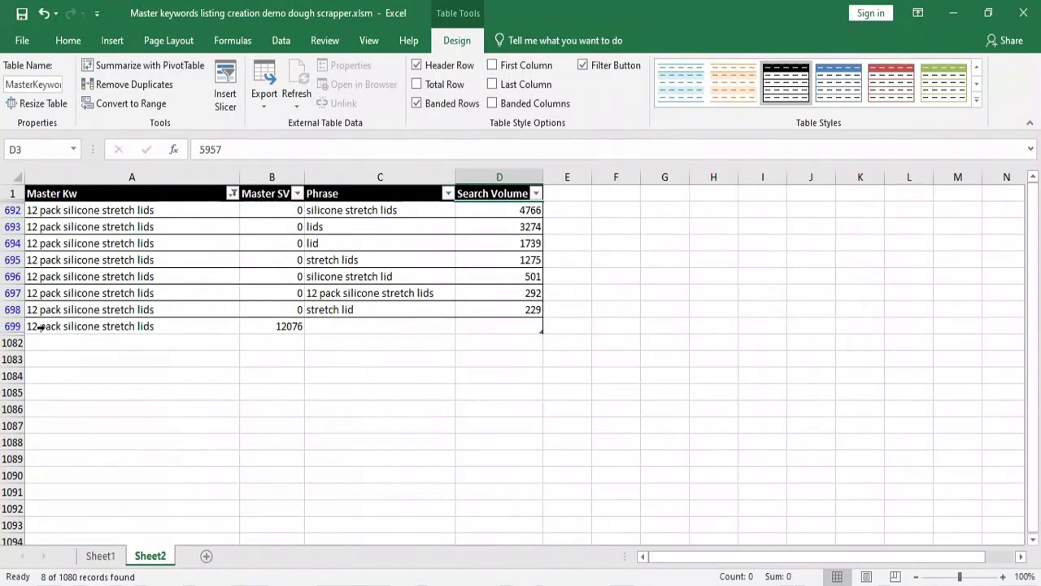
Copy the phrase "12 pack silicone stretch lids" from C697, search for it on Sheet1, and return to Sheet2.
{"action": "left_click", "coordinate": [158, 332]}
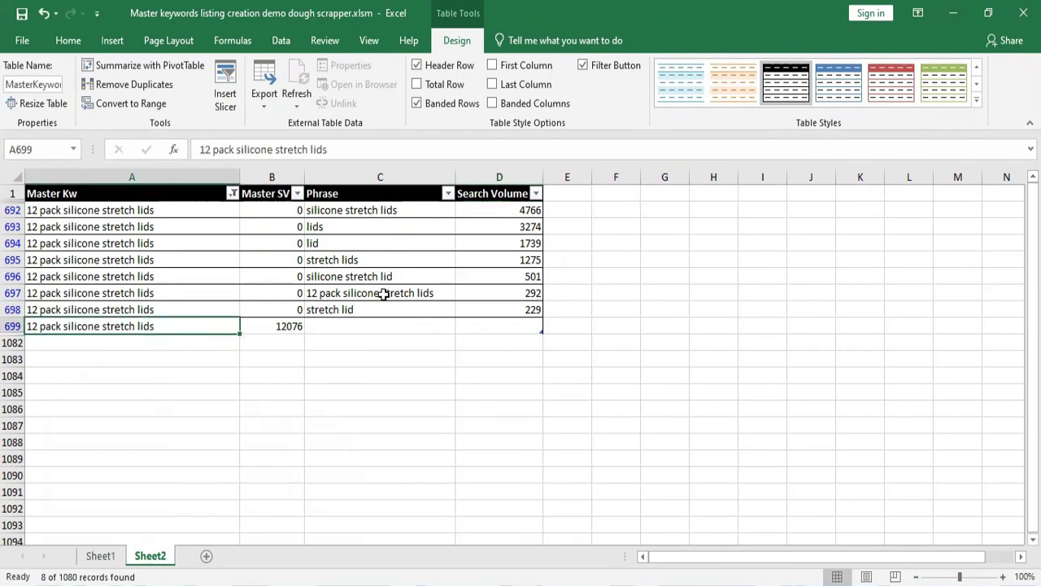
{"action": "left_click", "coordinate": [347, 295]}
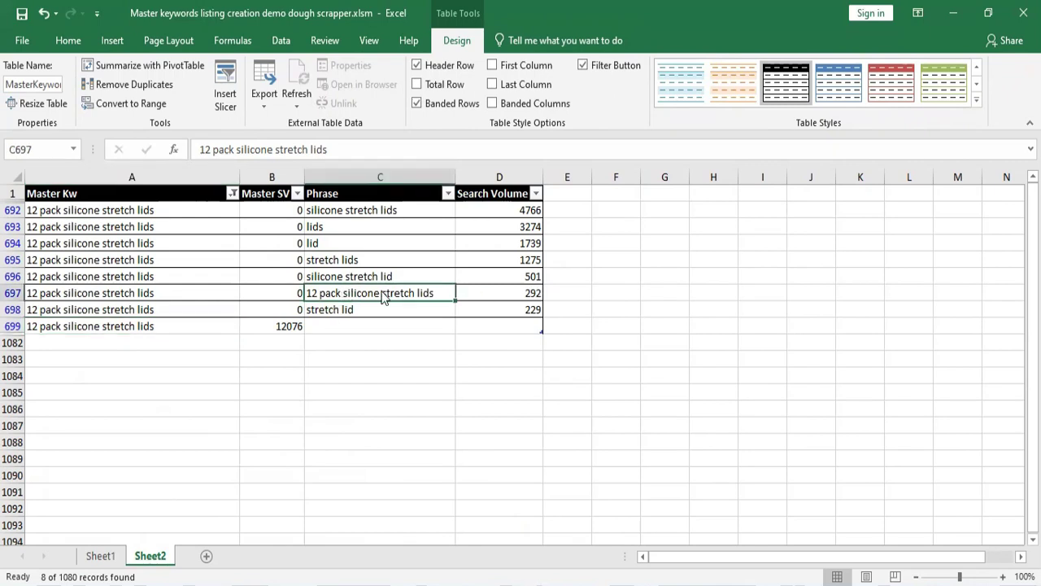
{"action": "right_click", "coordinate": [380, 293]}
{"action": "left_click", "coordinate": [437, 223]}
{"action": "left_click", "coordinate": [101, 555]}
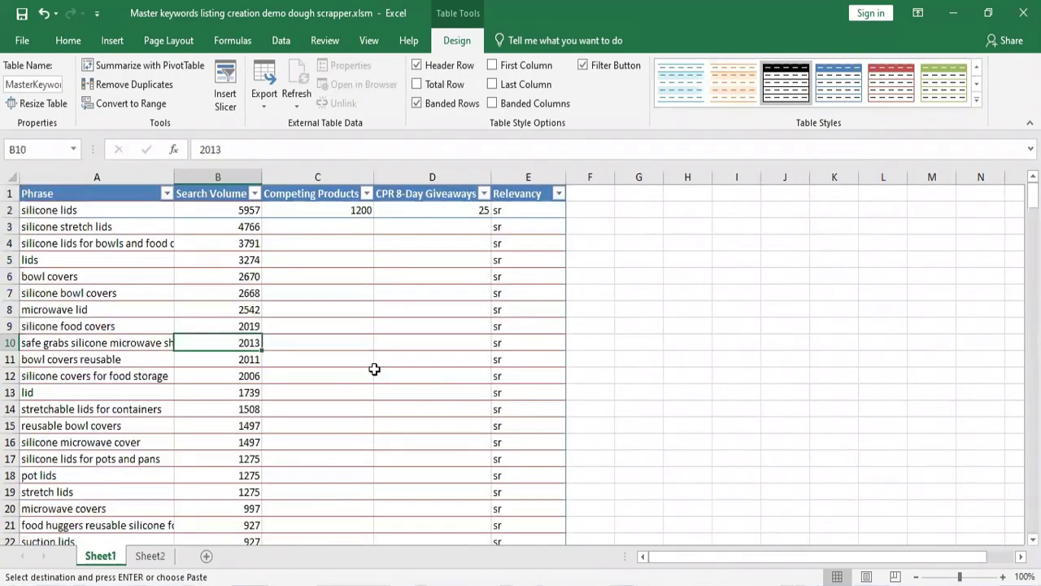
{"action": "key", "text": "ctrl+f"}
{"action": "key", "text": "ctrl+v"}
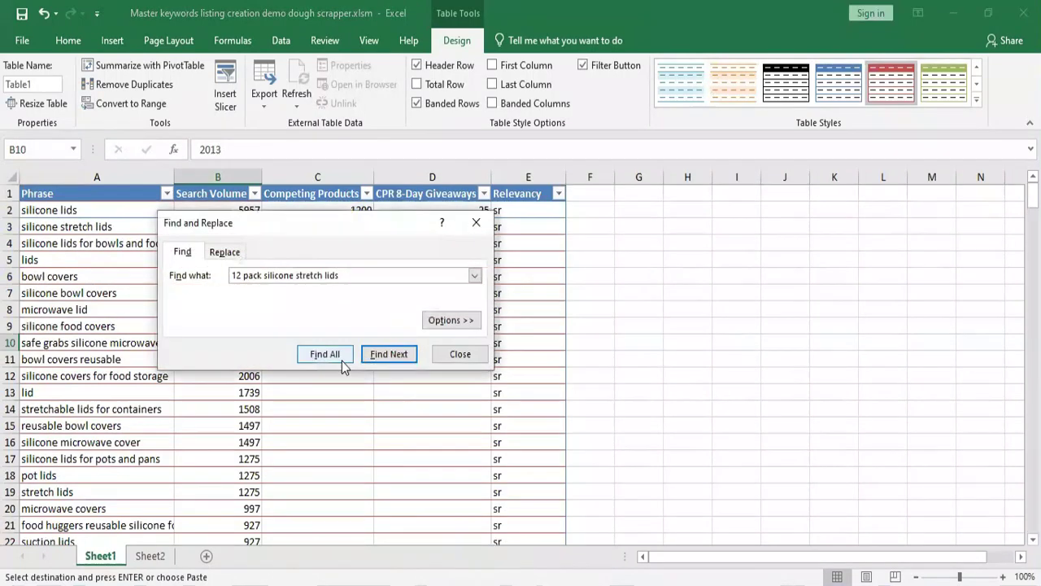
{"action": "left_click", "coordinate": [326, 354]}
{"action": "key", "text": "Escape"}
{"action": "left_click", "coordinate": [149, 556]}
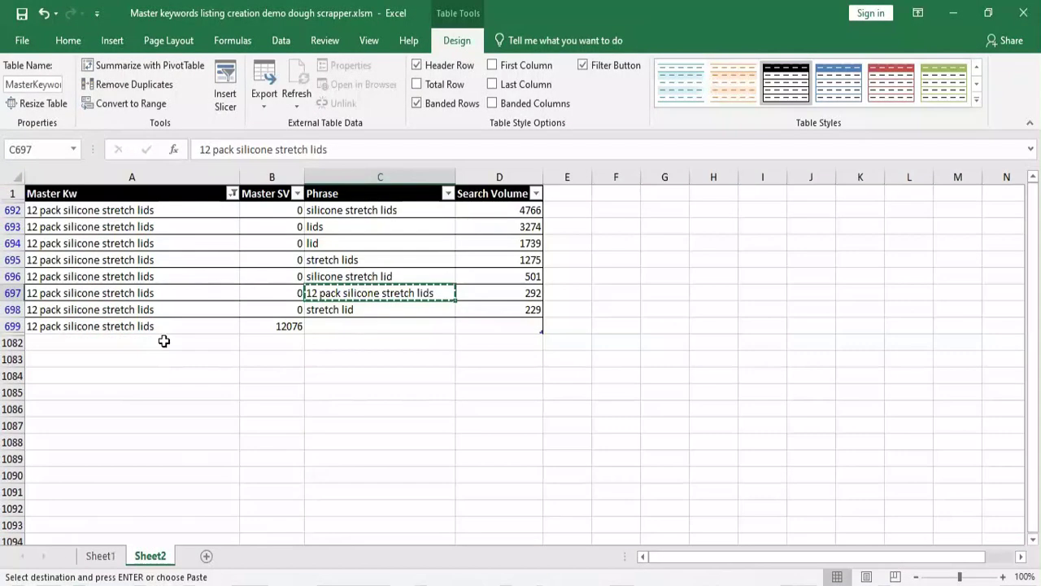
Examine each filtered phrase and its search volume in rows 692 to 698 against the master keyword and total in row 699.
{"action": "left_click_drag", "start_coordinate": [97, 325], "coordinate": [293, 325]}
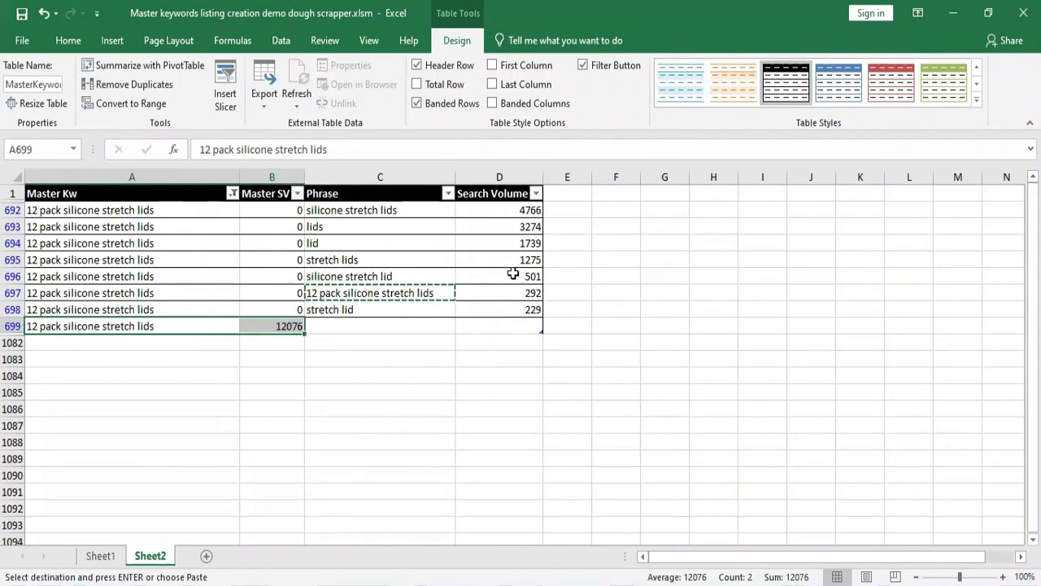
{"action": "left_click_drag", "start_coordinate": [342, 210], "coordinate": [532, 210]}
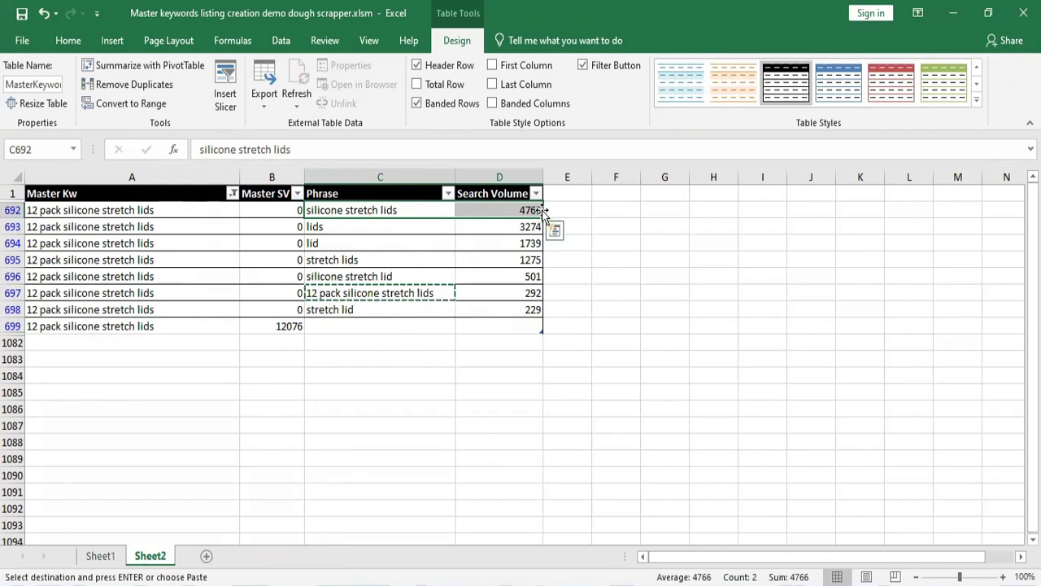
{"action": "left_click", "coordinate": [342, 230]}
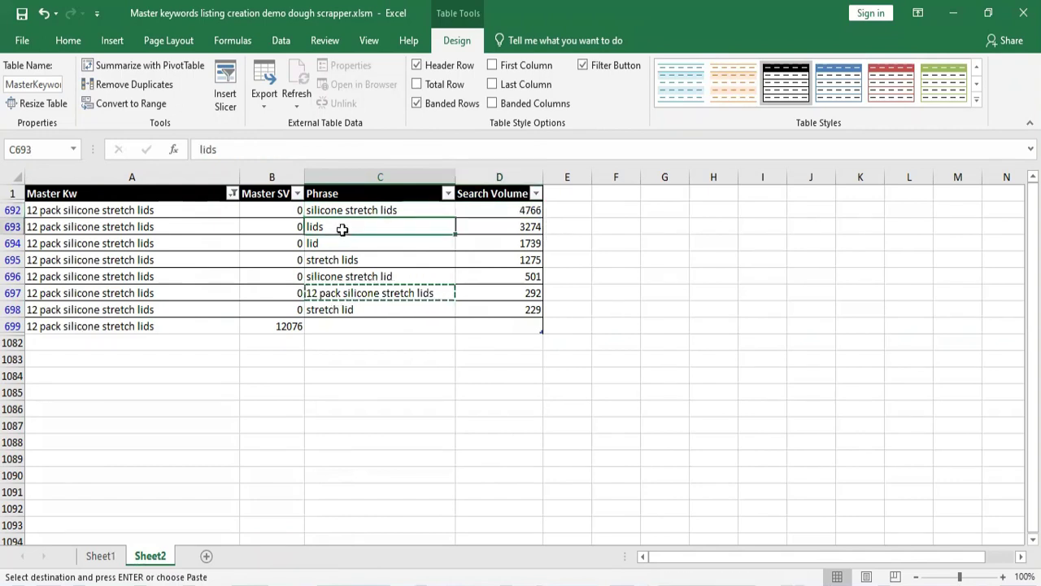
{"action": "left_click", "coordinate": [529, 228]}
{"action": "left_click_drag", "start_coordinate": [343, 246], "coordinate": [483, 249]}
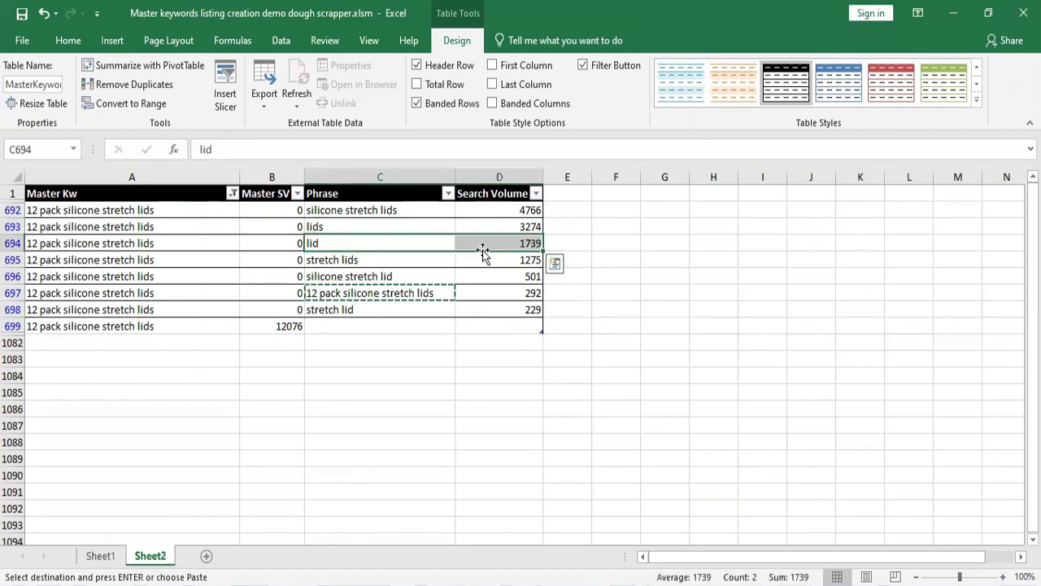
{"action": "mouse_move", "coordinate": [342, 262]}
{"action": "left_mouse_down"}
{"action": "mouse_move", "coordinate": [476, 254]}
{"action": "mouse_move", "coordinate": [458, 260]}
{"action": "mouse_move", "coordinate": [472, 275]}
{"action": "mouse_move", "coordinate": [455, 284]}
{"action": "left_mouse_up"}
{"action": "left_click", "coordinate": [350, 277]}
{"action": "left_click_drag", "start_coordinate": [330, 293], "coordinate": [530, 290]}
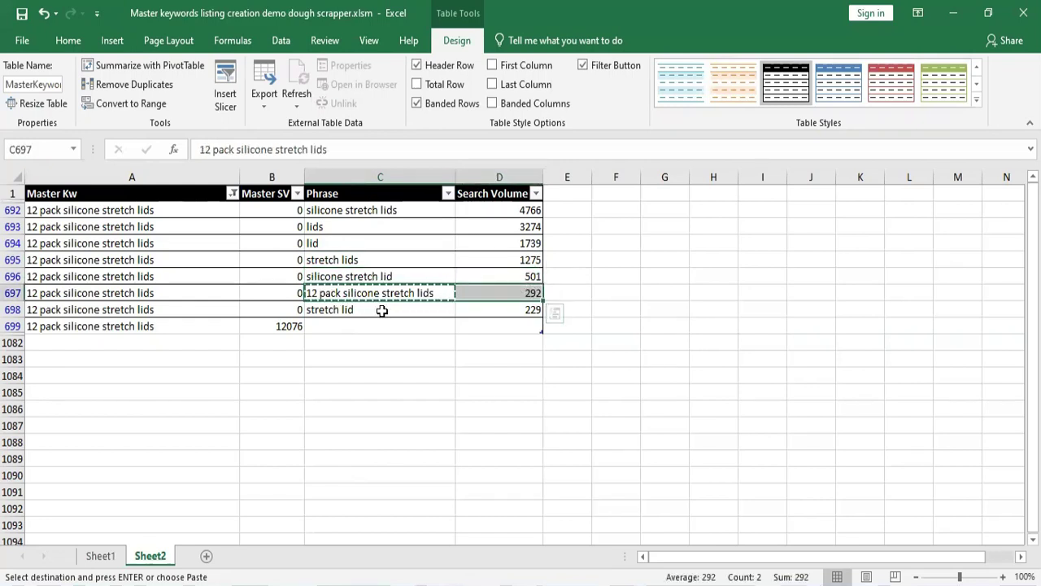
{"action": "left_click", "coordinate": [345, 310]}
{"action": "left_click_drag", "start_coordinate": [404, 311], "coordinate": [532, 307]}
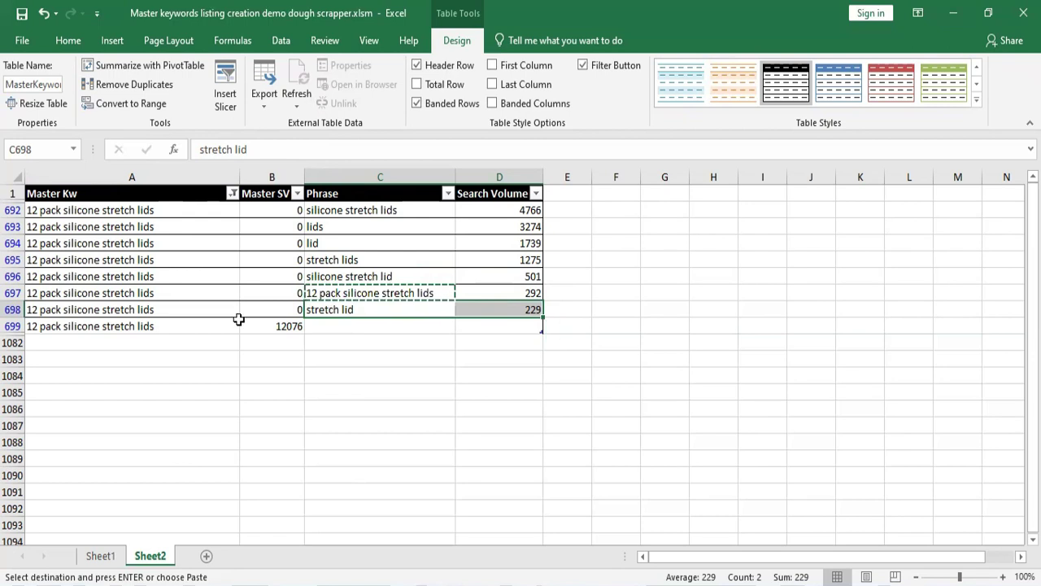
{"action": "left_click_drag", "start_coordinate": [515, 292], "coordinate": [379, 292]}
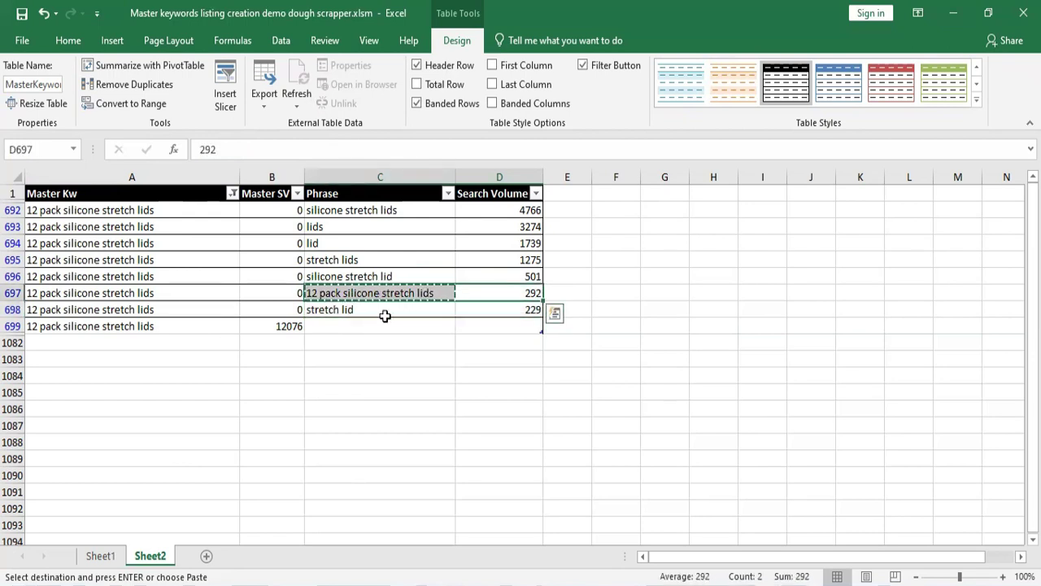
{"action": "left_click", "coordinate": [389, 341]}
{"action": "left_click", "coordinate": [366, 213]}
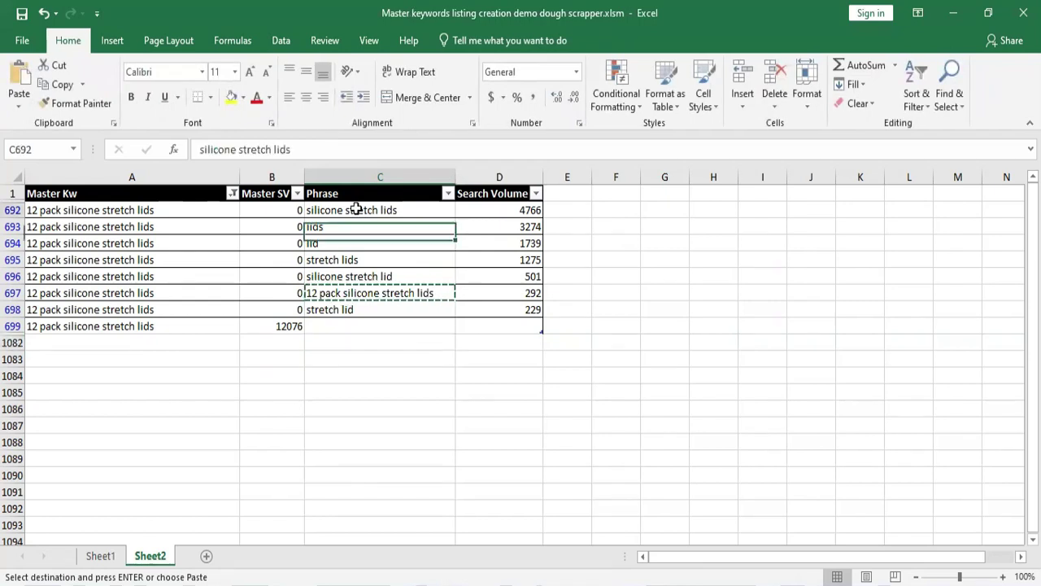
{"action": "left_click", "coordinate": [62, 329]}
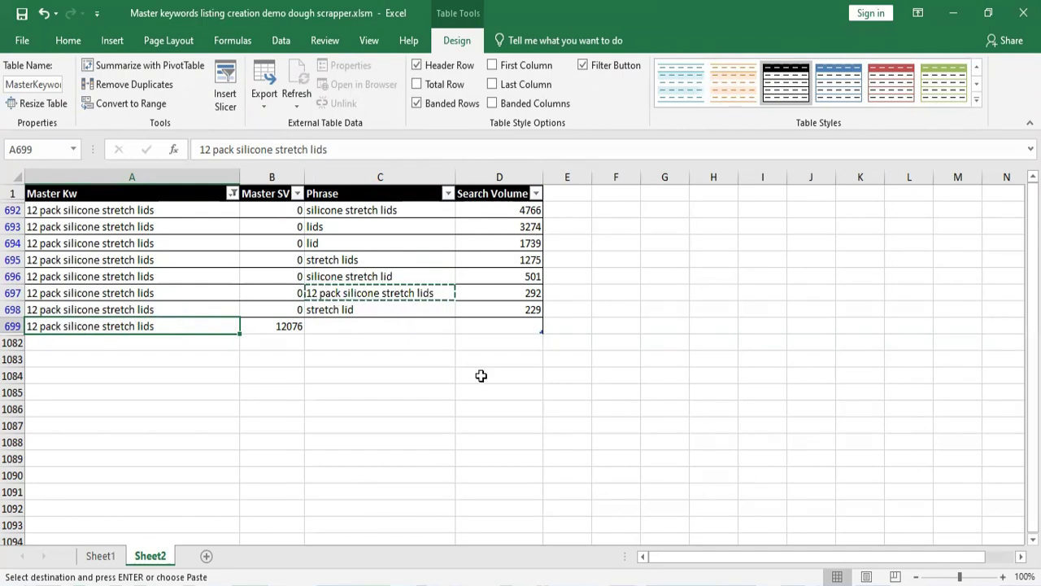
Clear the filter from the Master Kw column so the whole table is shown.
{"action": "key", "text": "alt+Down"}
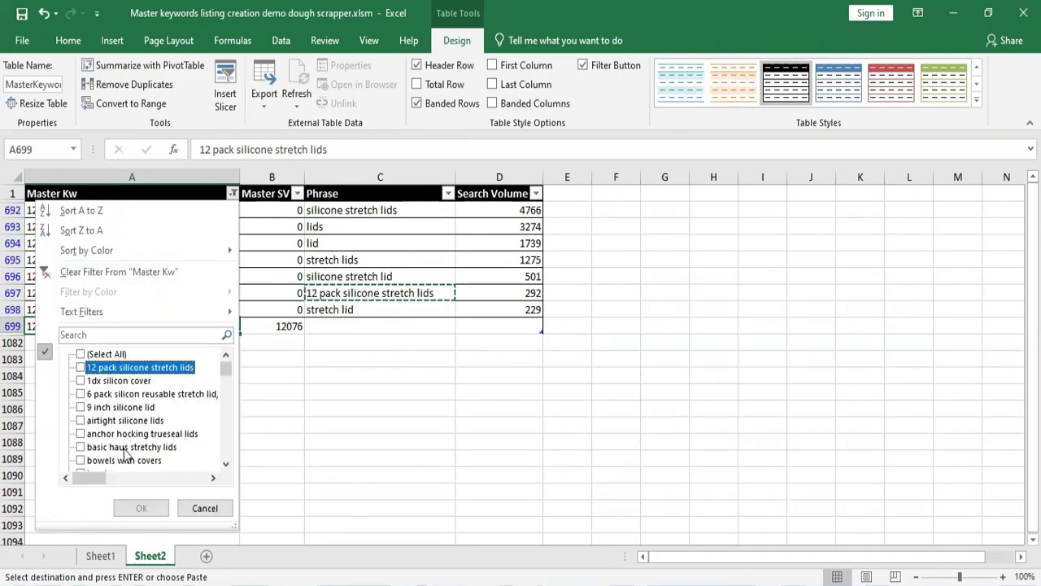
{"action": "scroll", "coordinate": [126, 453], "scroll_direction": "down", "scroll_amount": 3}
{"action": "scroll", "coordinate": [138, 448], "scroll_direction": "up", "scroll_amount": 3}
{"action": "left_click", "coordinate": [210, 511]}
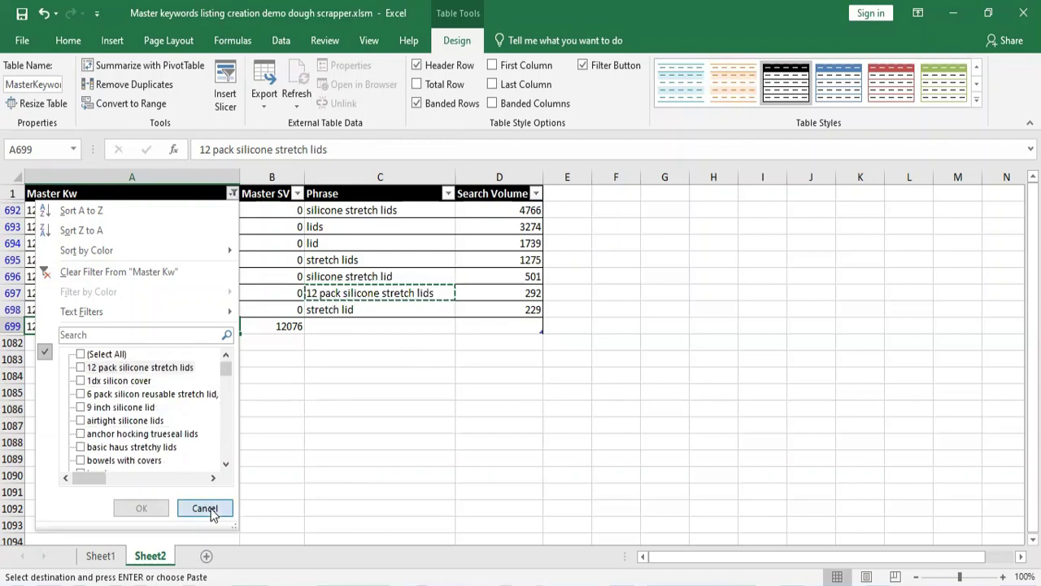
{"action": "left_click", "coordinate": [97, 271]}
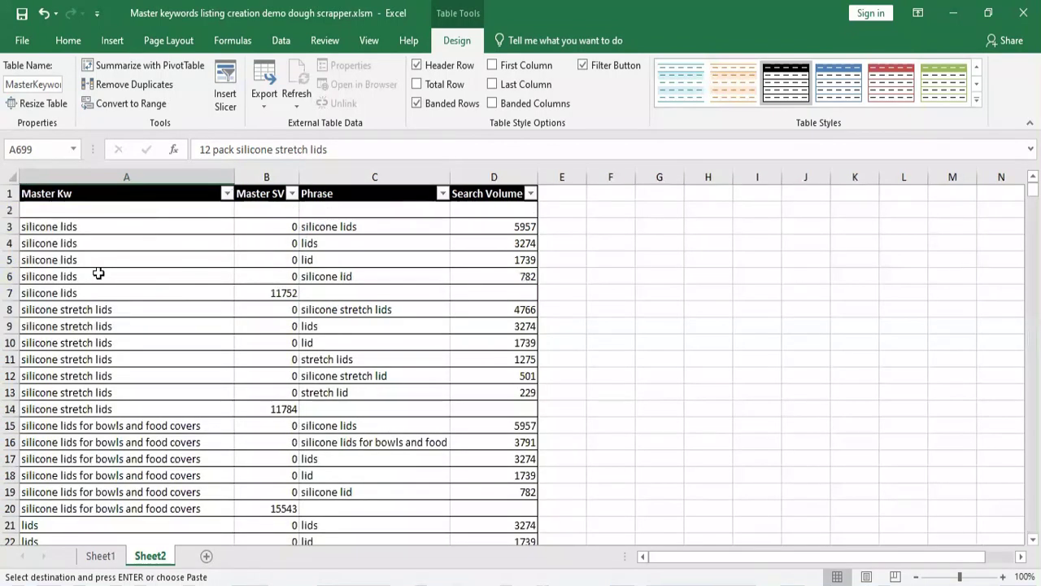
Fill the "silicone lids" group in rows 3 to 7, columns A to D, with yellow.
{"action": "scroll", "coordinate": [265, 393], "scroll_direction": "down", "scroll_amount": 11}
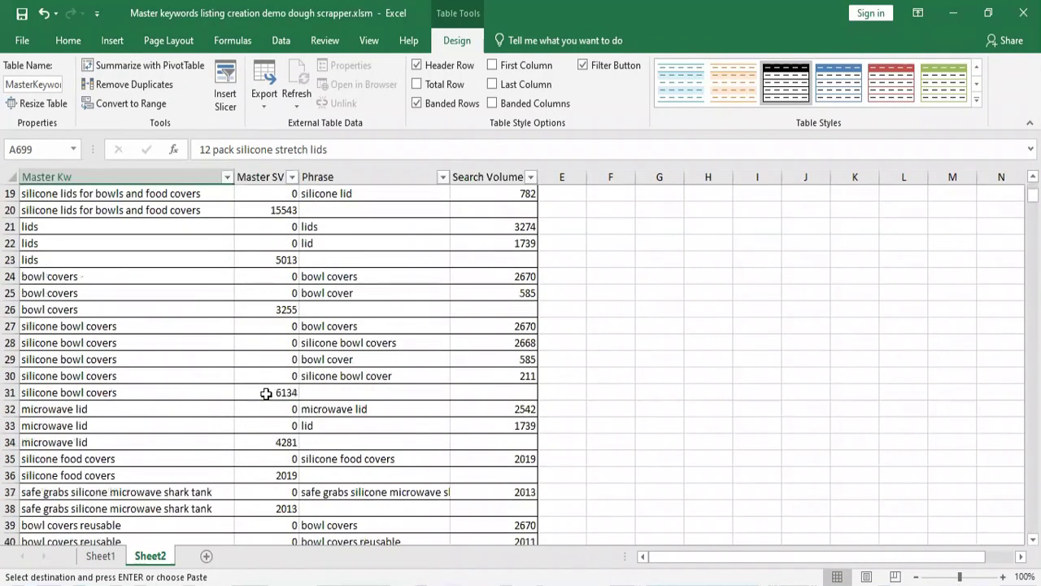
{"action": "scroll", "coordinate": [265, 393], "scroll_direction": "up", "scroll_amount": 11}
{"action": "left_click_drag", "start_coordinate": [515, 225], "coordinate": [43, 288]}
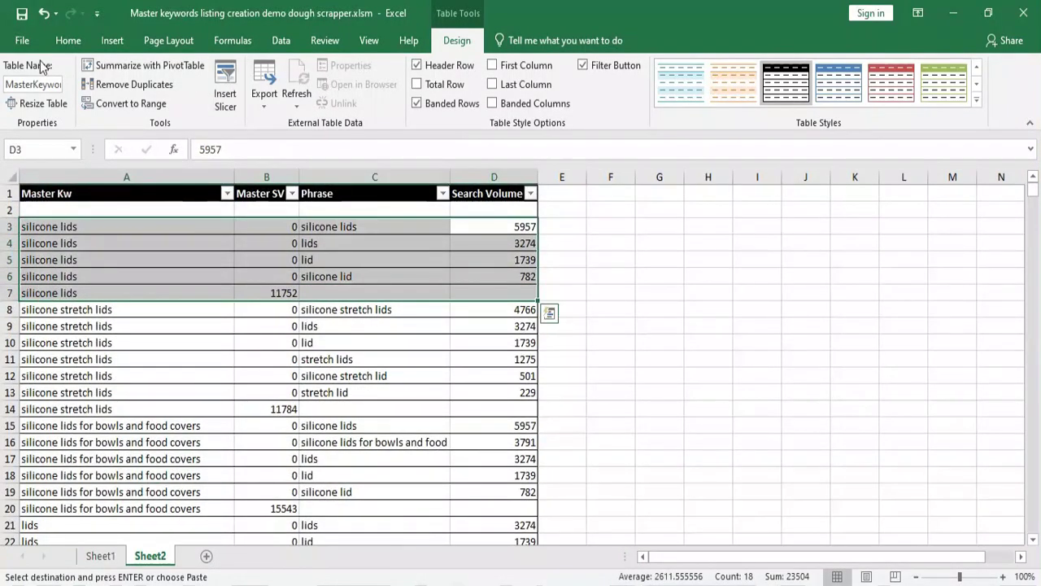
{"action": "left_click", "coordinate": [68, 39]}
{"action": "left_click", "coordinate": [227, 101]}
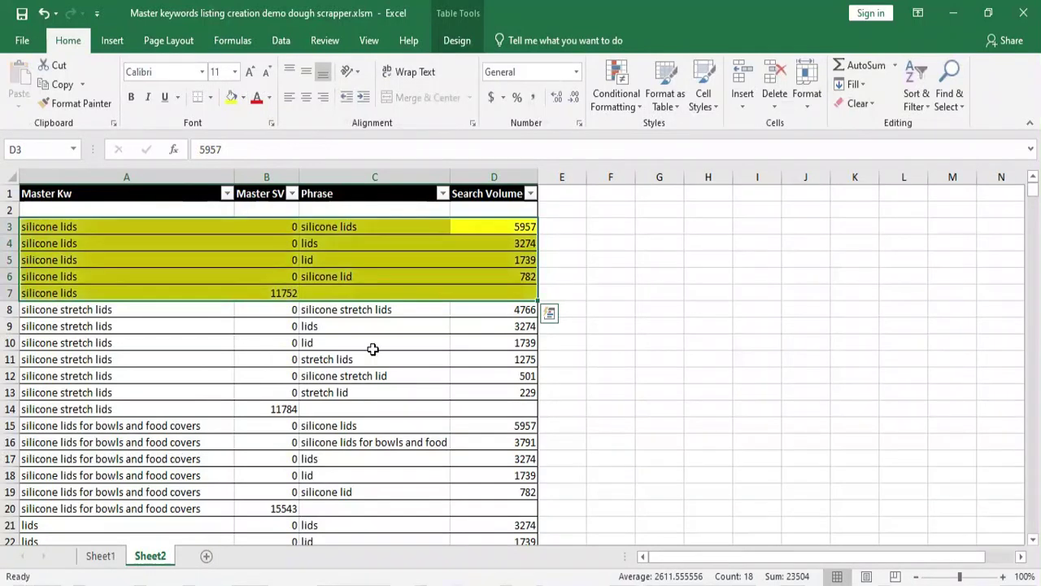
Color the "silicone stretch lids" text in A8:D14 red and fill the "silicone lids for bowls and food covers" group in A15:D20 yellow.
{"action": "left_click_drag", "start_coordinate": [520, 309], "coordinate": [112, 392]}
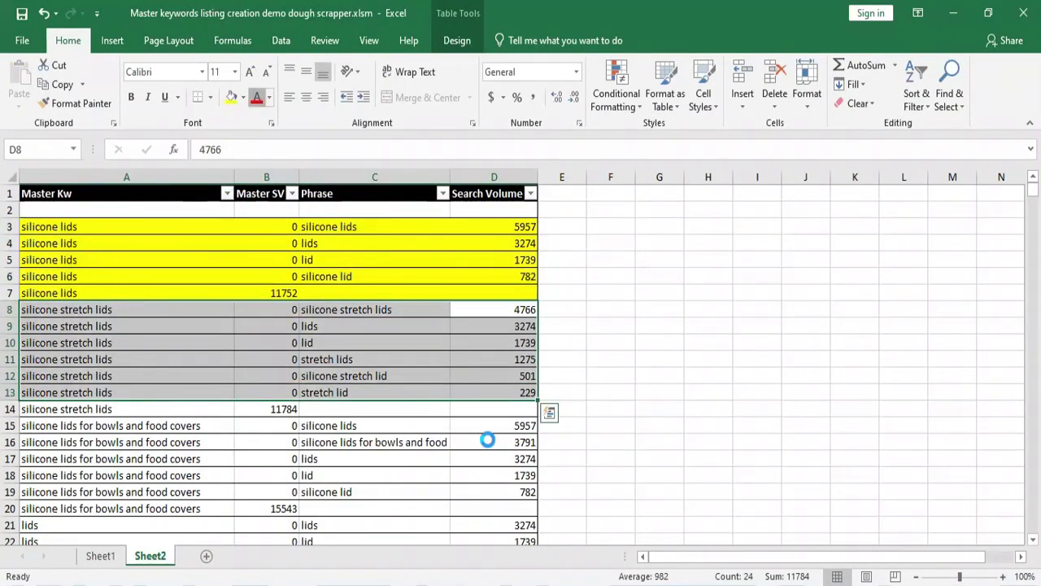
{"action": "scroll", "coordinate": [485, 432], "scroll_direction": "down", "scroll_amount": 2}
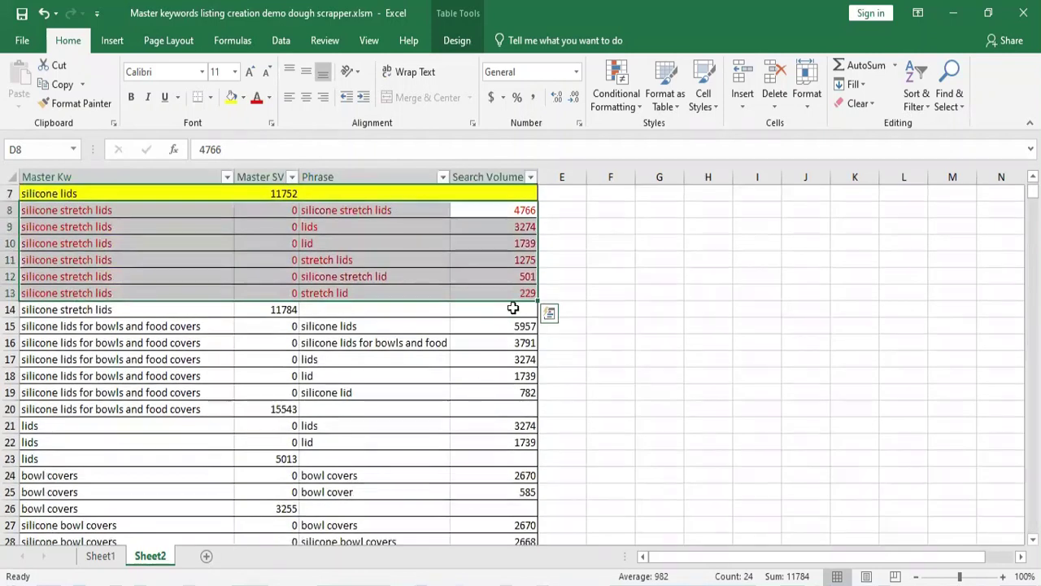
{"action": "left_click_drag", "start_coordinate": [516, 309], "coordinate": [130, 311]}
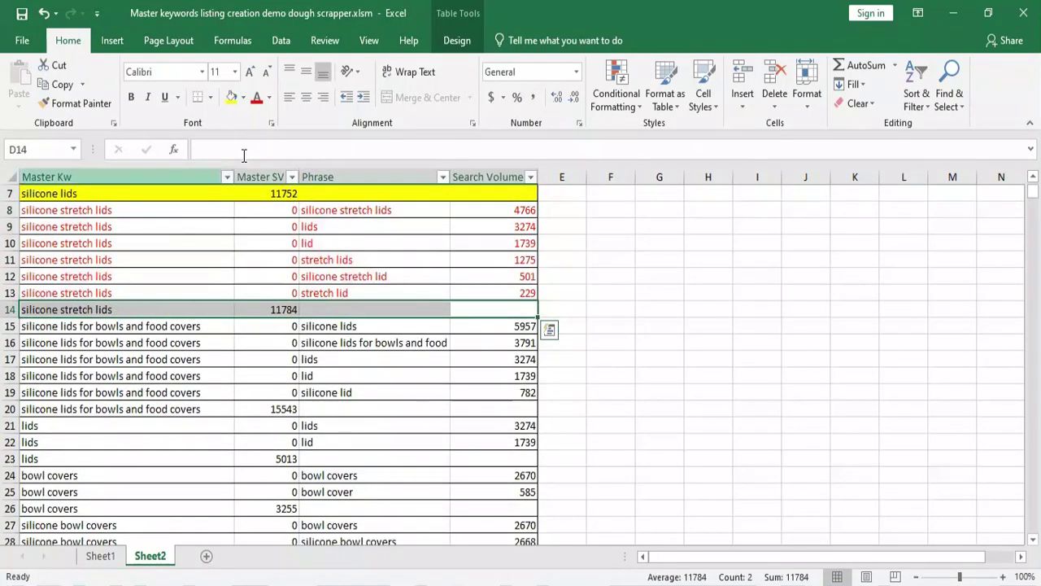
{"action": "left_click", "coordinate": [257, 101]}
{"action": "left_click_drag", "start_coordinate": [512, 327], "coordinate": [88, 409]}
{"action": "left_click", "coordinate": [232, 97]}
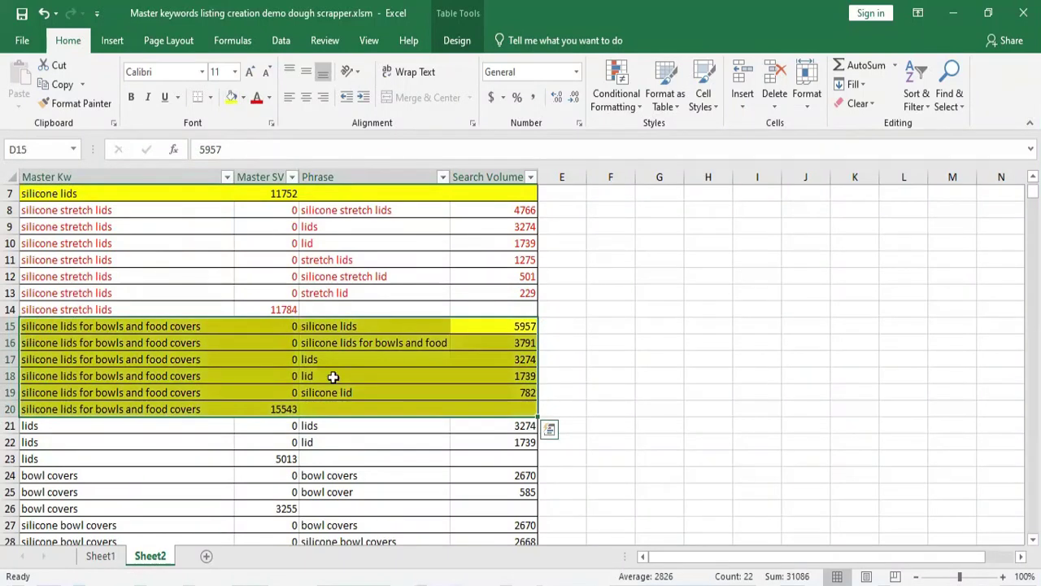
Compare the phrase rows of the colored keyword groups with their Master SV totals in B7, B14 and B20.
{"action": "scroll", "coordinate": [305, 327], "scroll_direction": "down", "scroll_amount": 3}
{"action": "scroll", "coordinate": [399, 411], "scroll_direction": "up", "scroll_amount": 5}
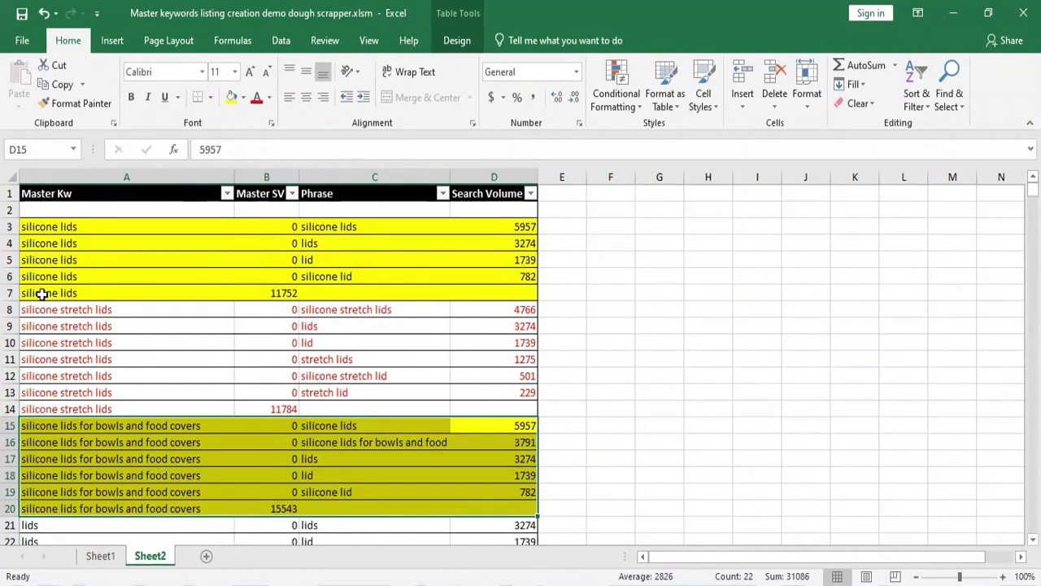
{"action": "left_click_drag", "start_coordinate": [527, 231], "coordinate": [93, 276]}
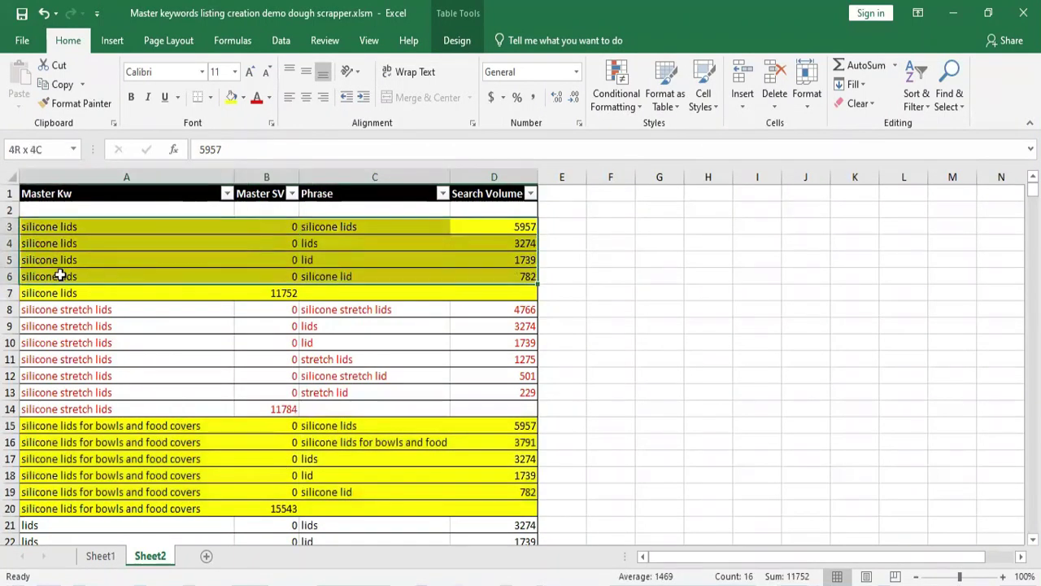
{"action": "left_click_drag", "start_coordinate": [521, 310], "coordinate": [272, 392]}
{"action": "left_click", "coordinate": [272, 410]}
{"action": "left_click", "coordinate": [288, 294]}
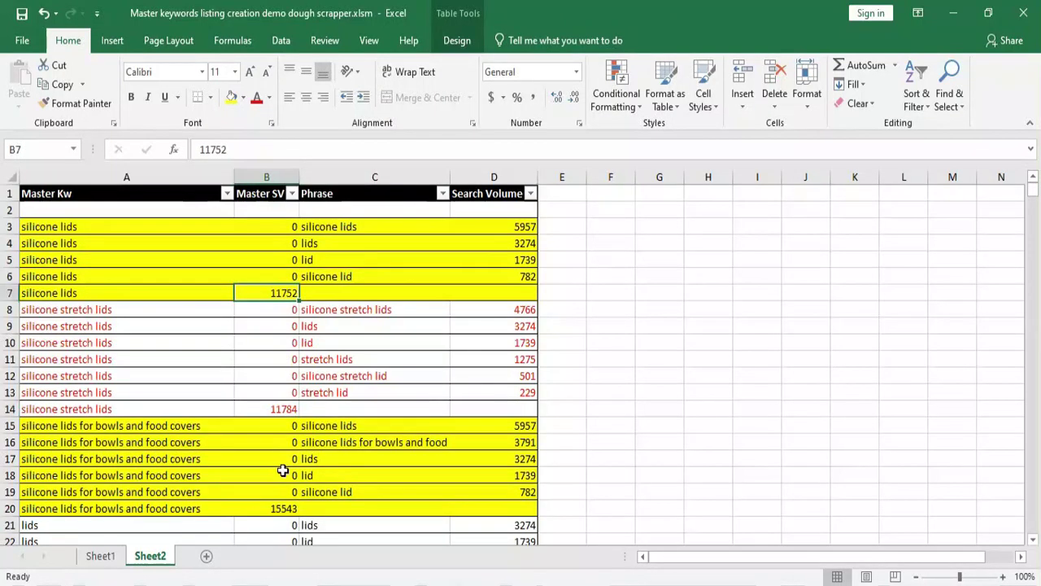
{"action": "left_click", "coordinate": [276, 509]}
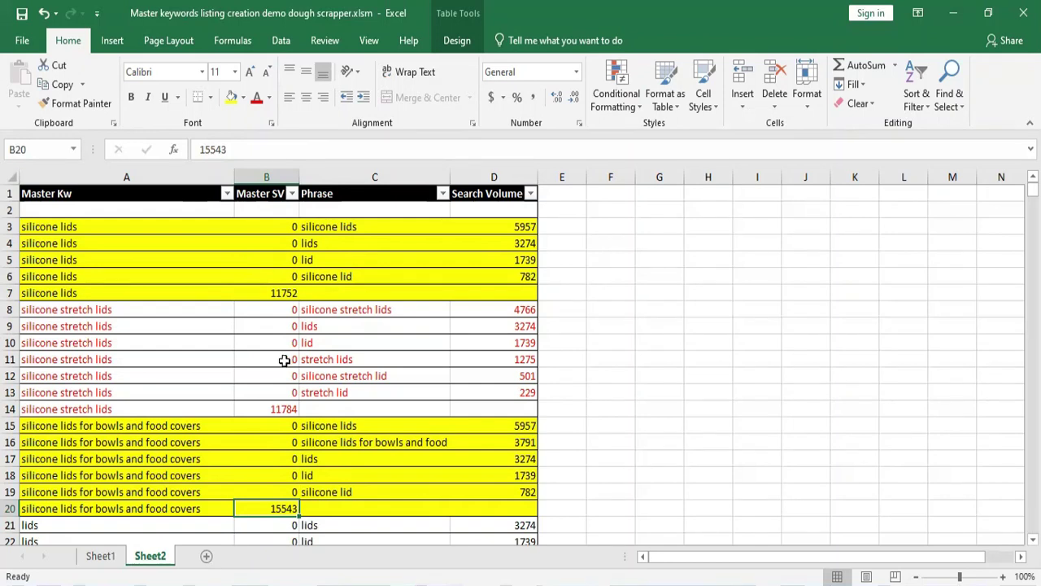
Filter the Master SV column to exclude 0 and sort it from largest to smallest.
{"action": "left_click", "coordinate": [292, 194]}
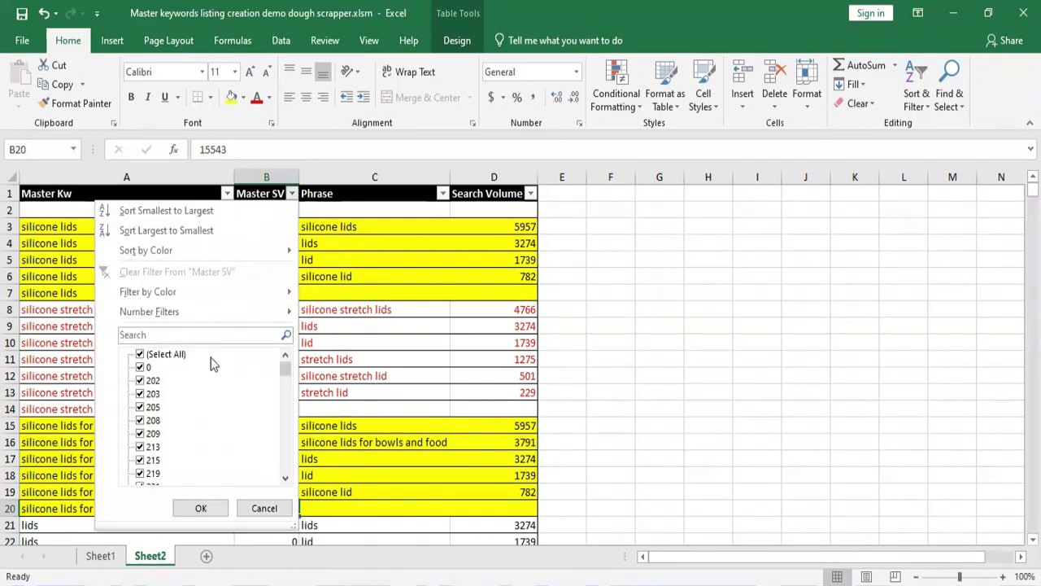
{"action": "left_click", "coordinate": [153, 362]}
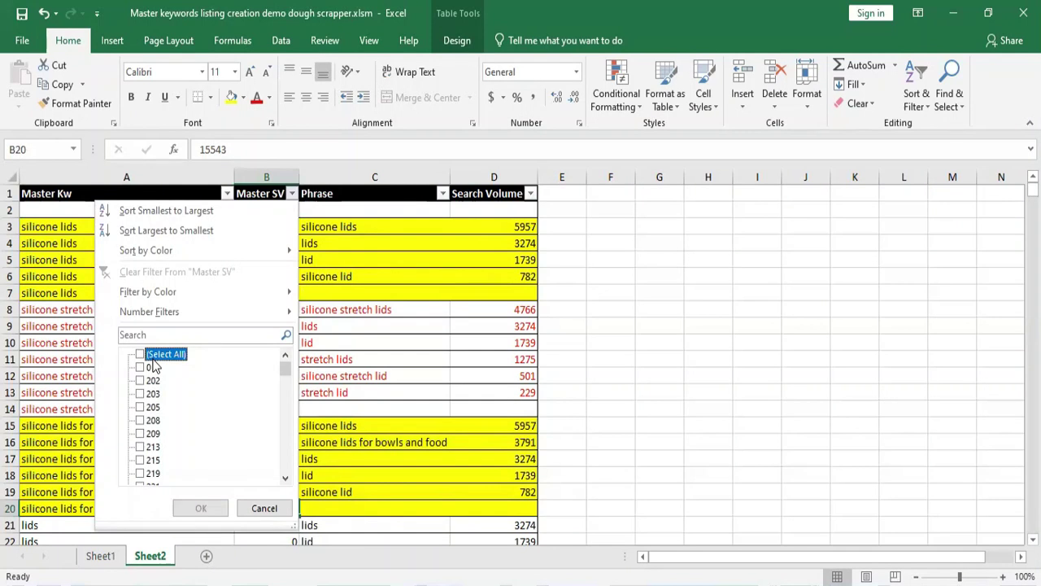
{"action": "left_click", "coordinate": [153, 362]}
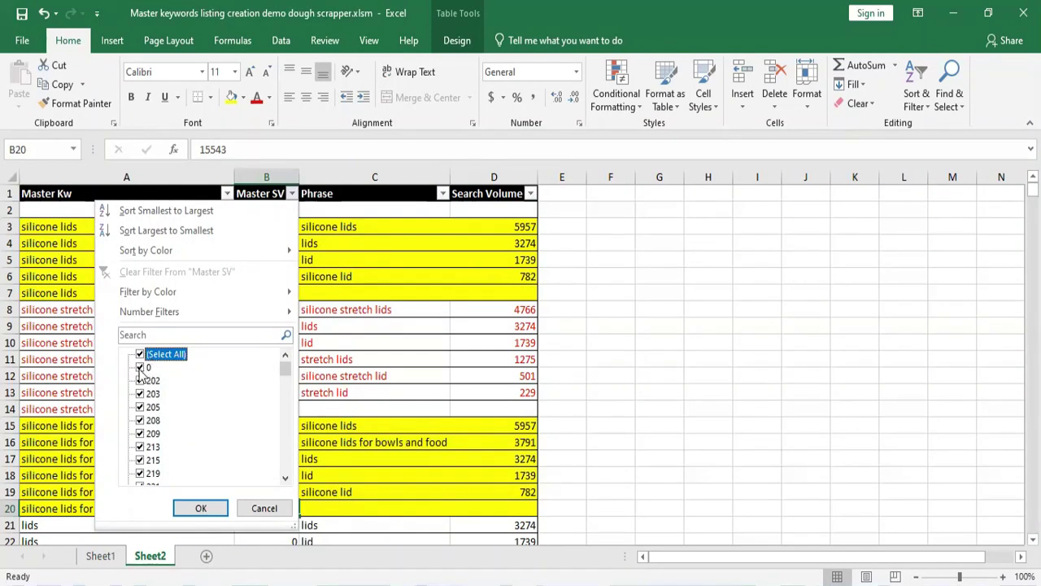
{"action": "left_click", "coordinate": [140, 367]}
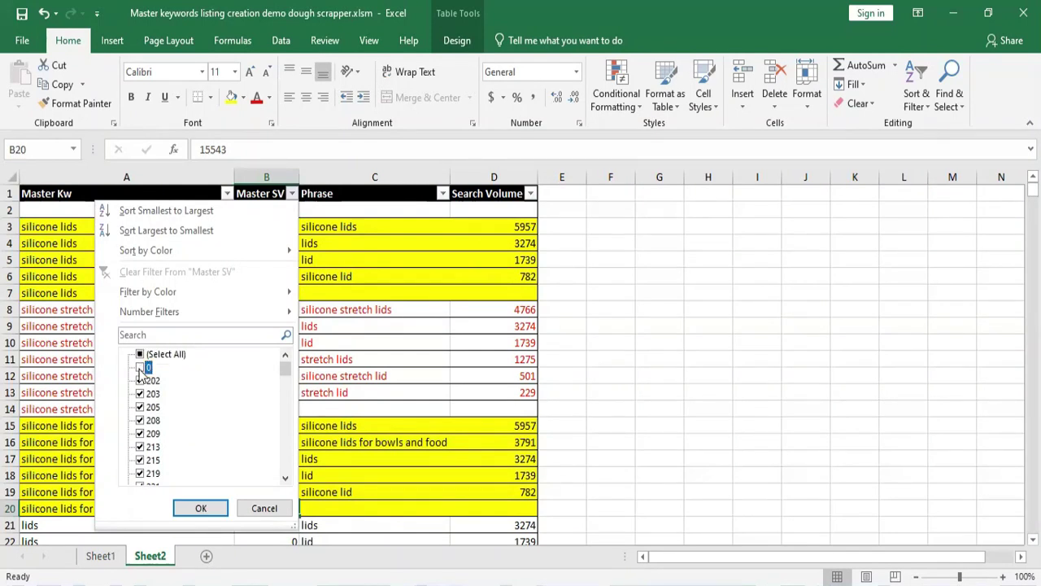
{"action": "left_click", "coordinate": [200, 508]}
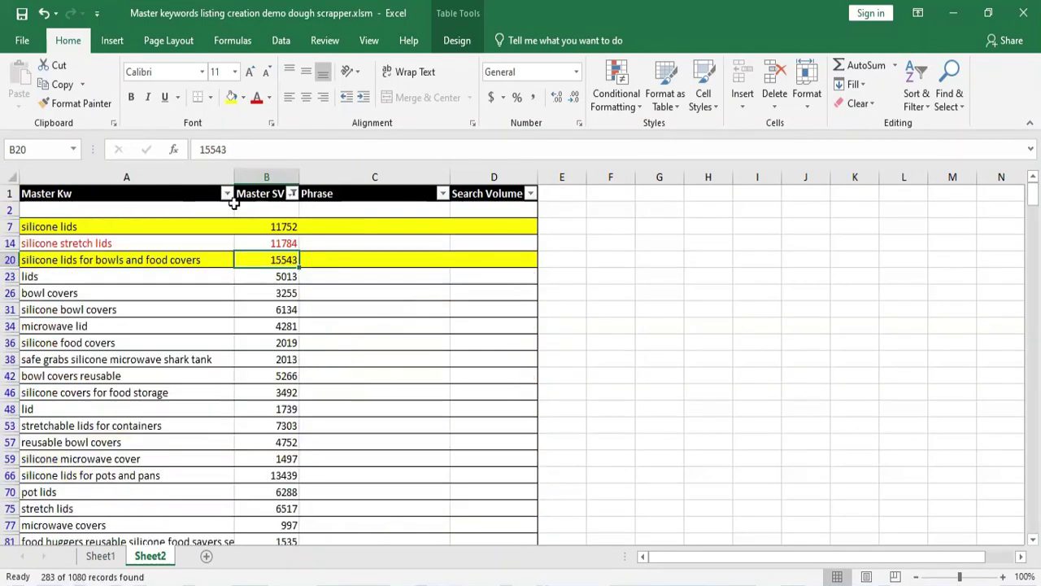
{"action": "left_click", "coordinate": [292, 195]}
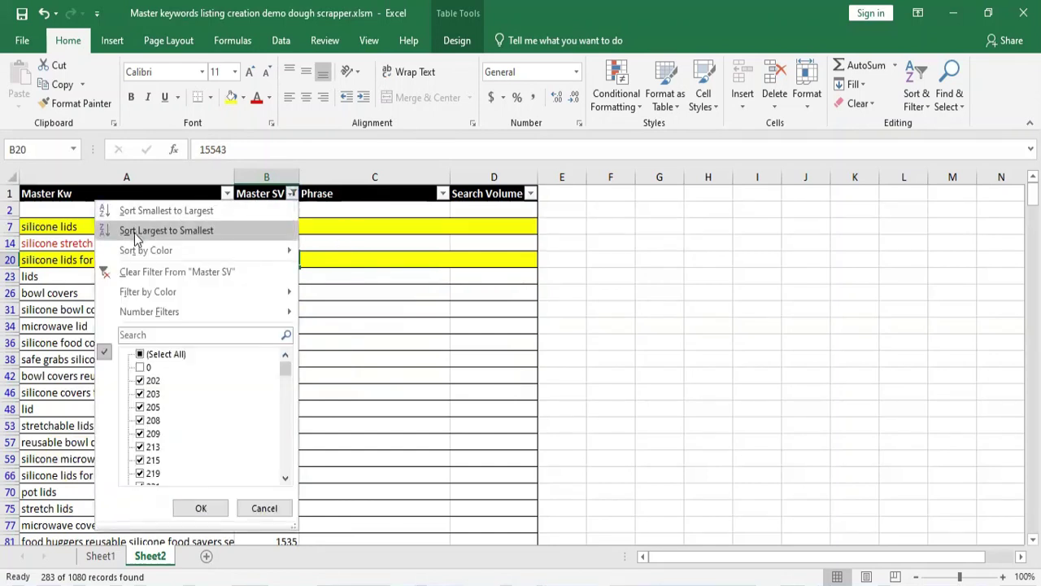
{"action": "left_click", "coordinate": [197, 232]}
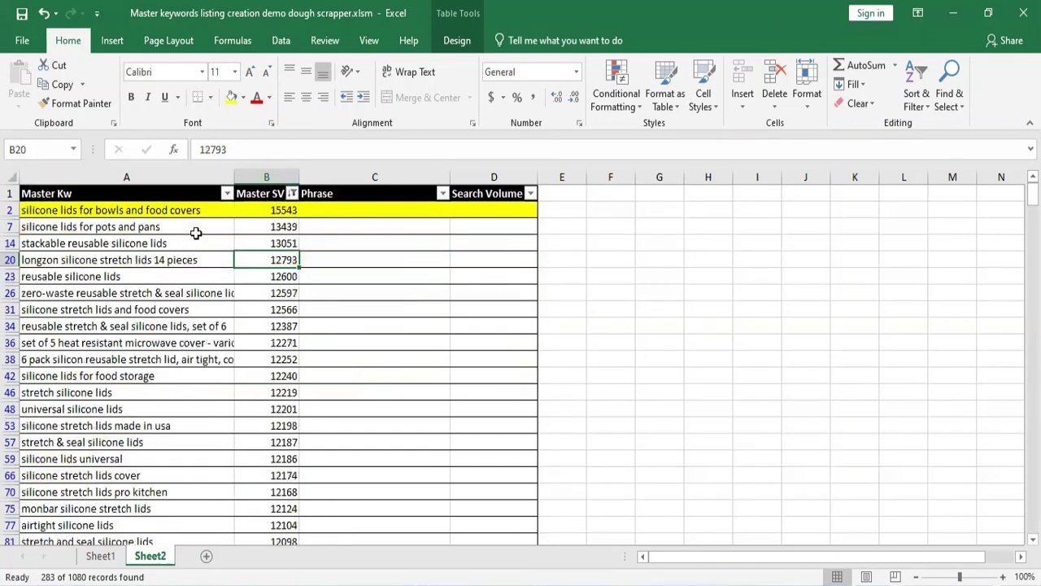
Examine the top master keywords in the sorted list and their combined search volumes, starting with "silicone lids for bowls and food covers".
{"action": "scroll", "coordinate": [261, 423], "scroll_direction": "down", "scroll_amount": 2}
{"action": "scroll", "coordinate": [261, 411], "scroll_direction": "up", "scroll_amount": 3}
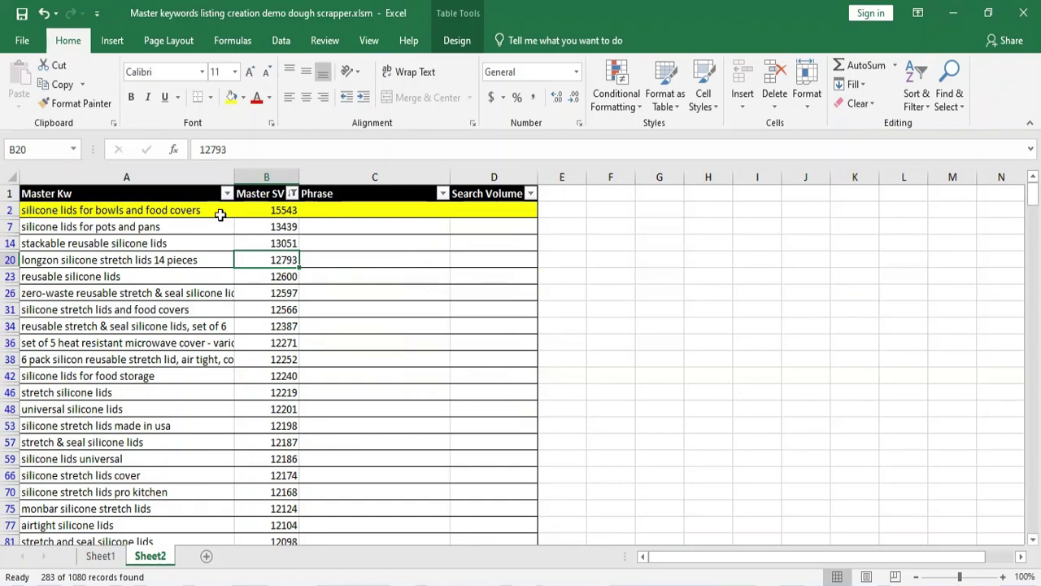
{"action": "left_click", "coordinate": [160, 211]}
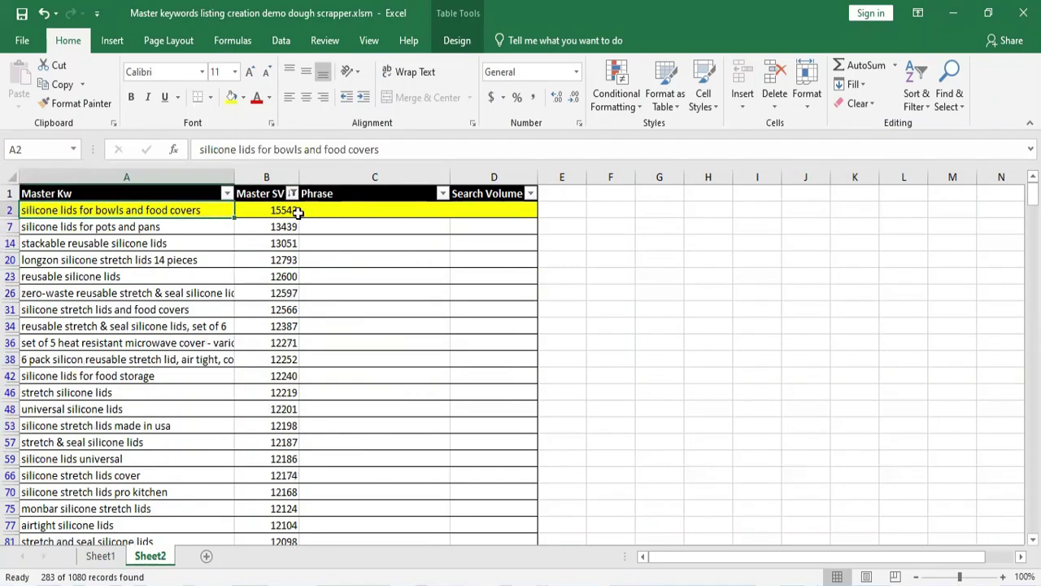
{"action": "left_click_drag", "start_coordinate": [55, 232], "coordinate": [284, 231]}
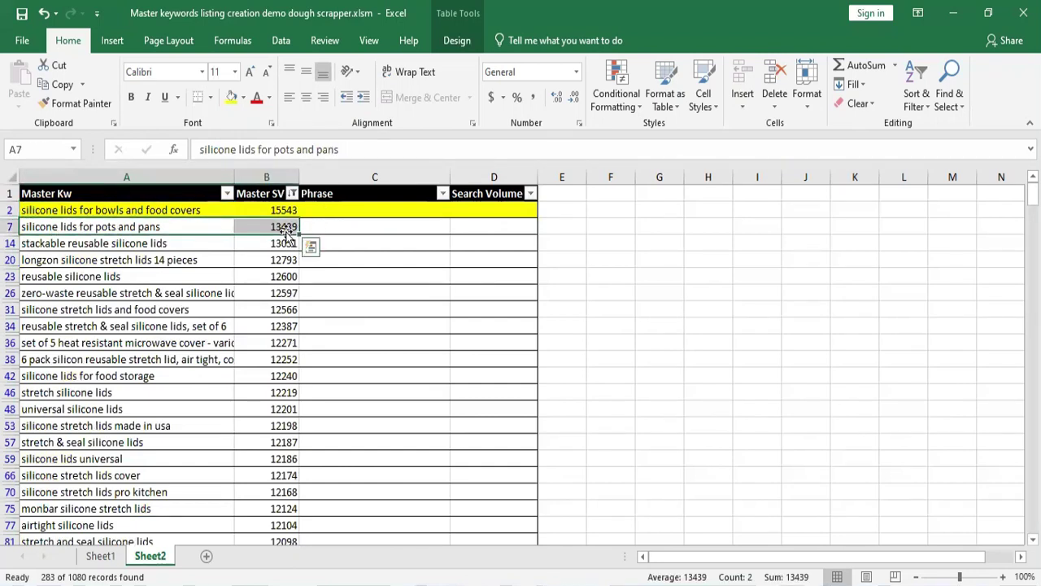
{"action": "left_click", "coordinate": [41, 245]}
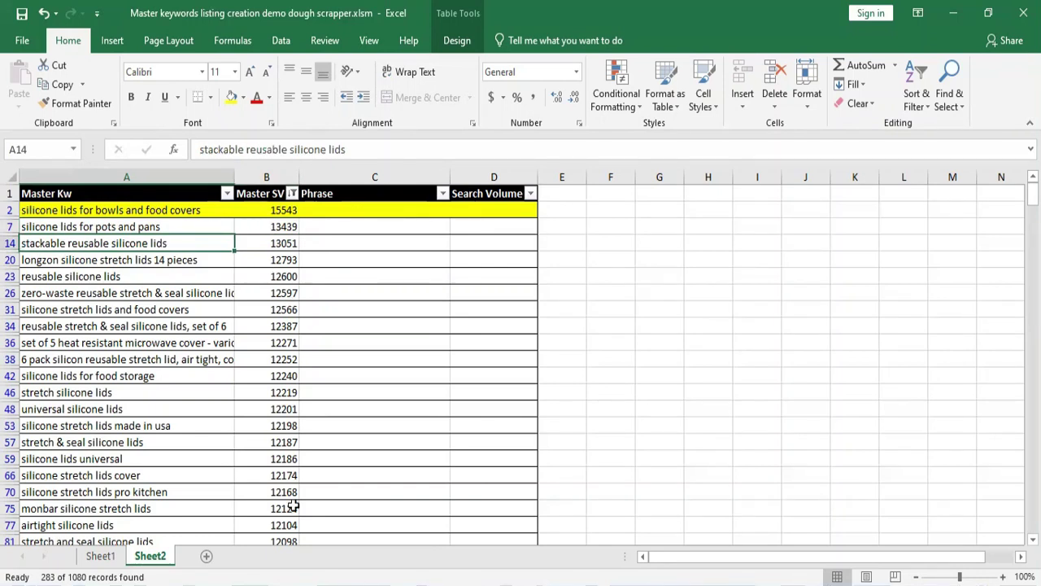
{"action": "left_click_drag", "start_coordinate": [277, 210], "coordinate": [287, 440]}
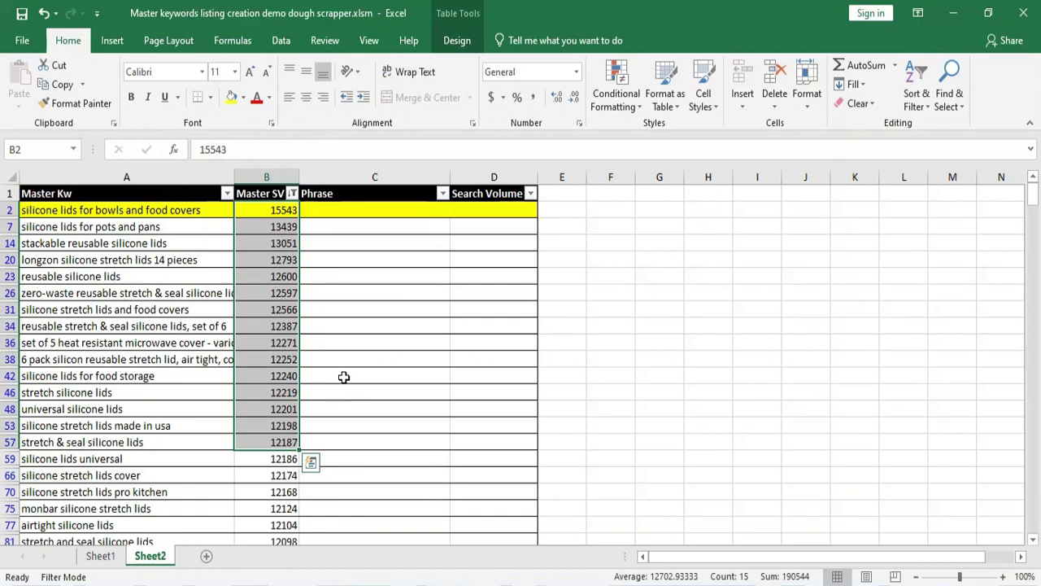
{"action": "left_click", "coordinate": [602, 244]}
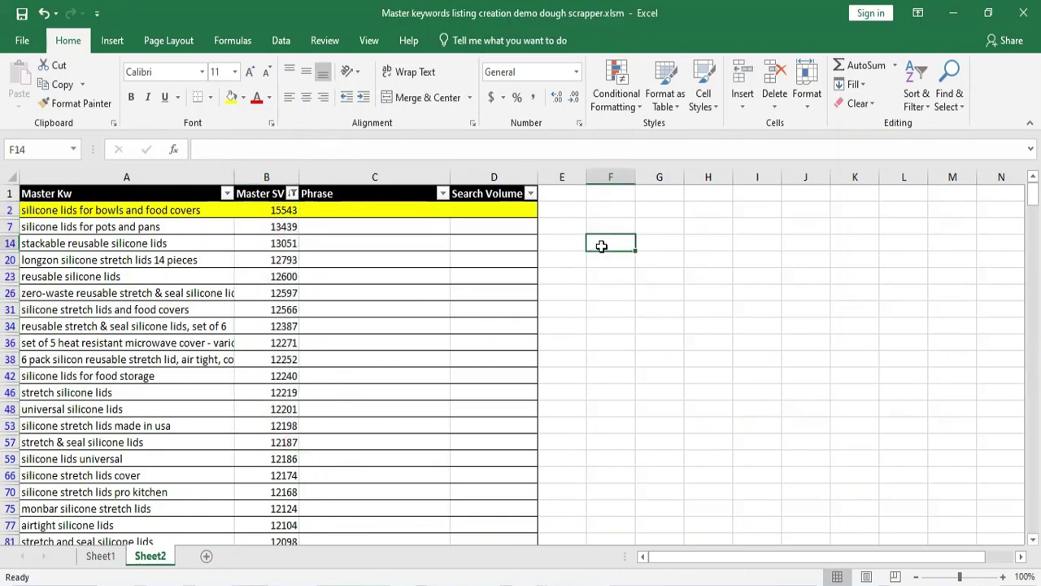
{"action": "left_click", "coordinate": [95, 211]}
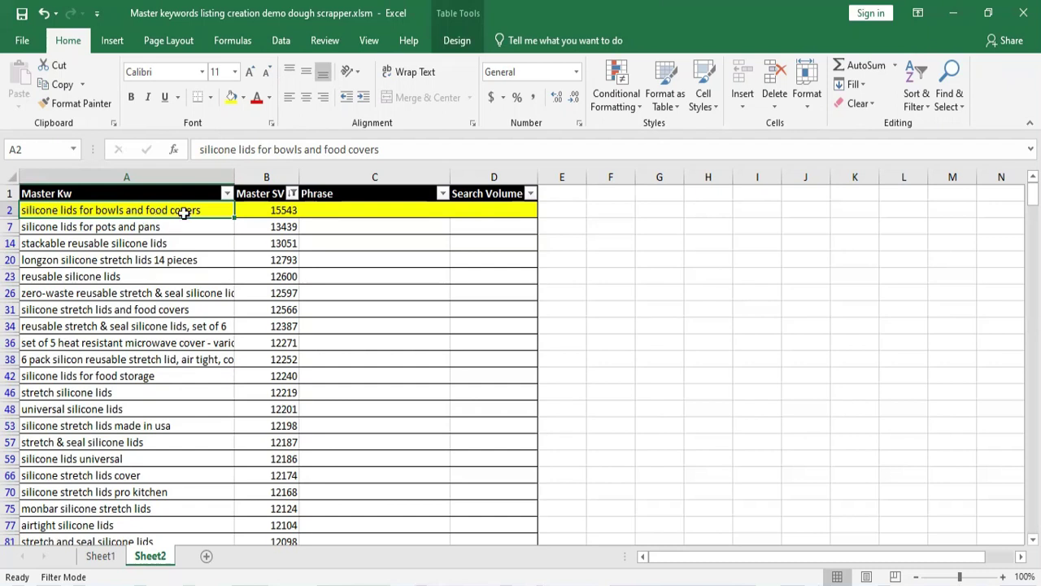
{"action": "left_click", "coordinate": [707, 210]}
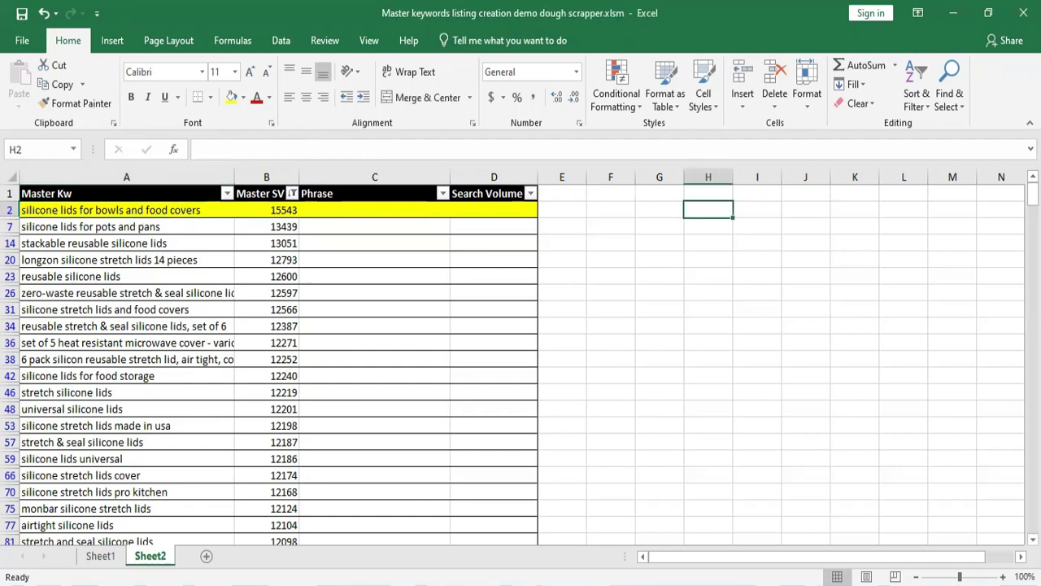